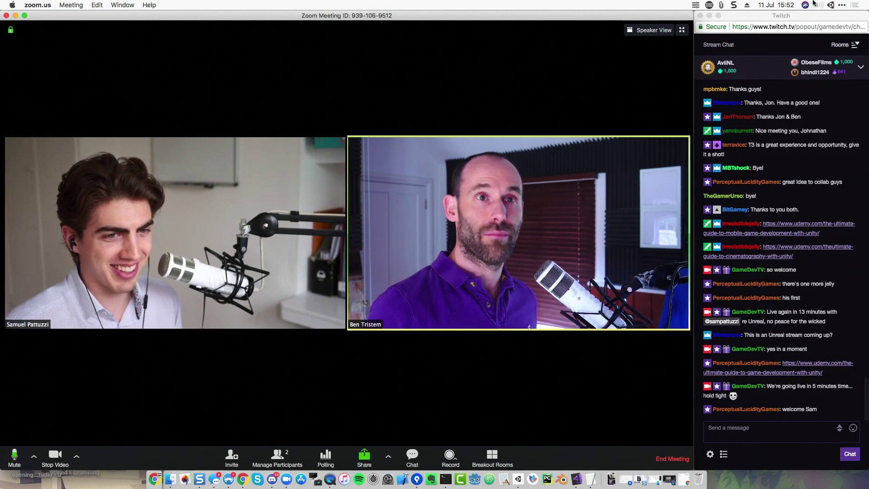
Step: Check the Backblaze backup and Resilio Sync status from the menu-bar icons
click(842, 5)
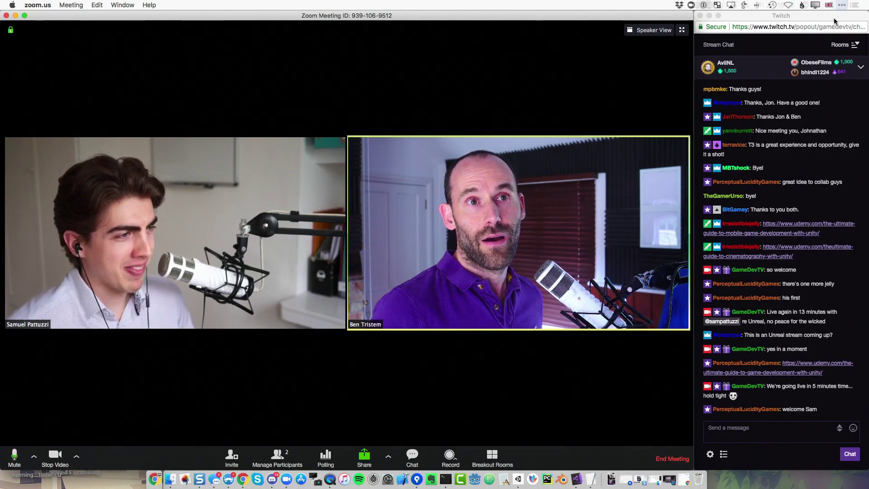
click(802, 5)
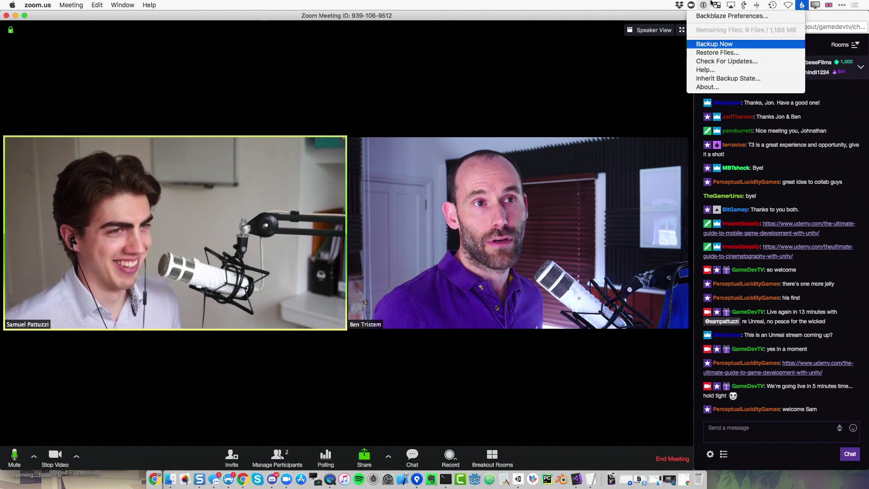
mouse_move(705, 7)
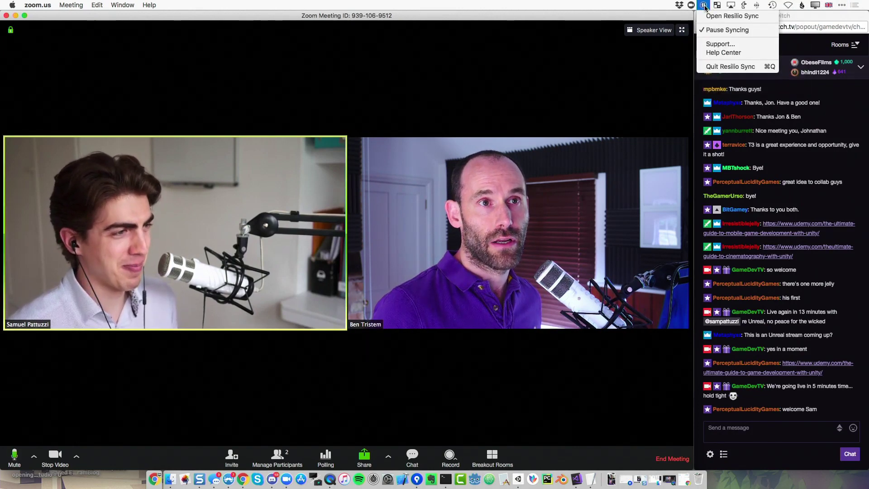
click(641, 5)
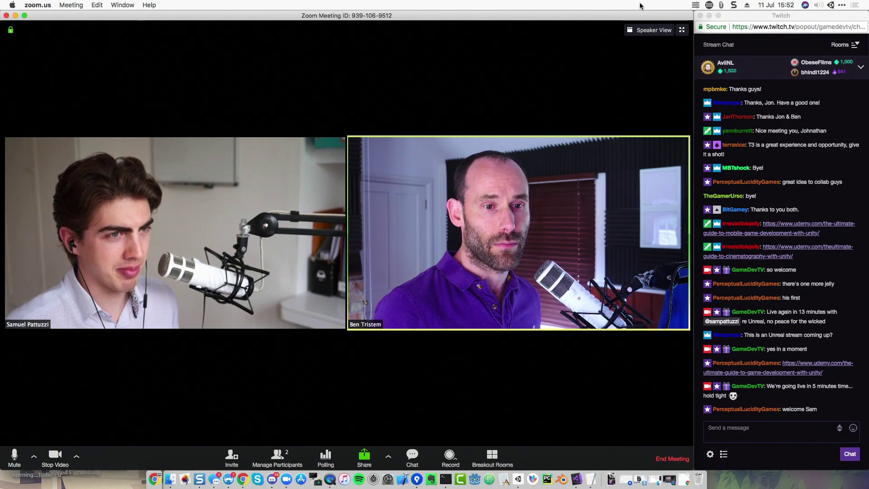
Step: Quit an unneeded background app from its Dock menu
click(790, 425)
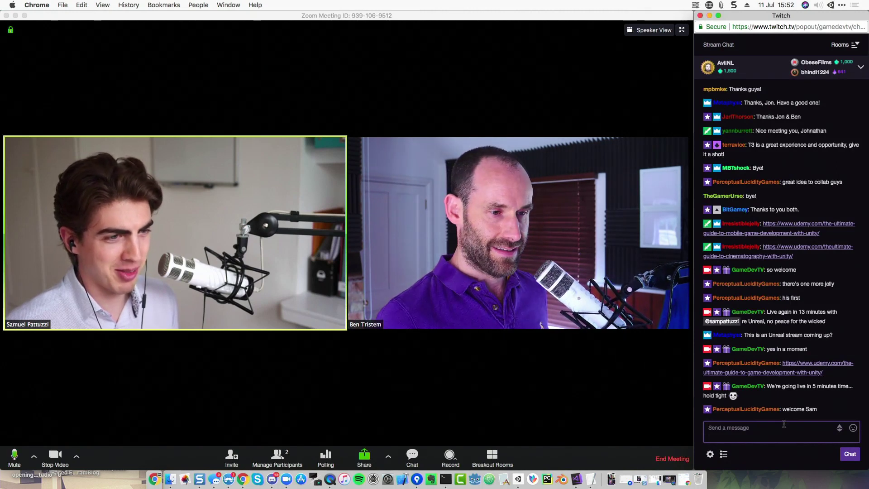
right_click(579, 479)
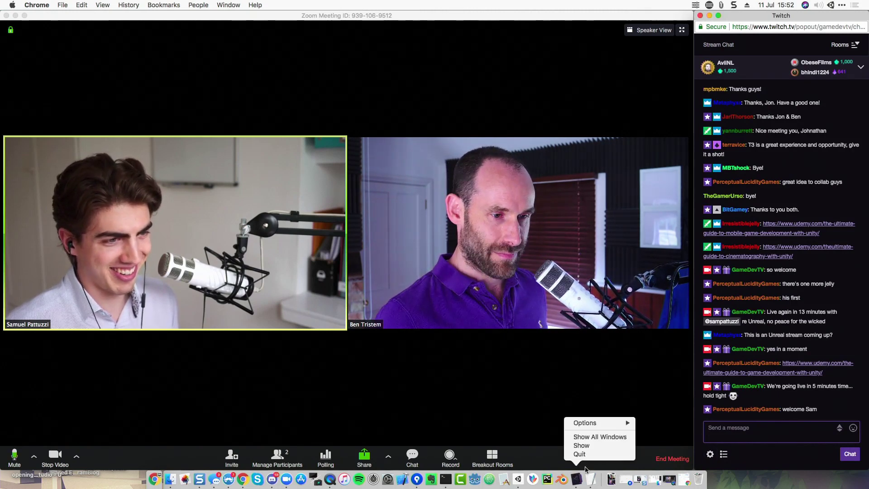
right_click(576, 479)
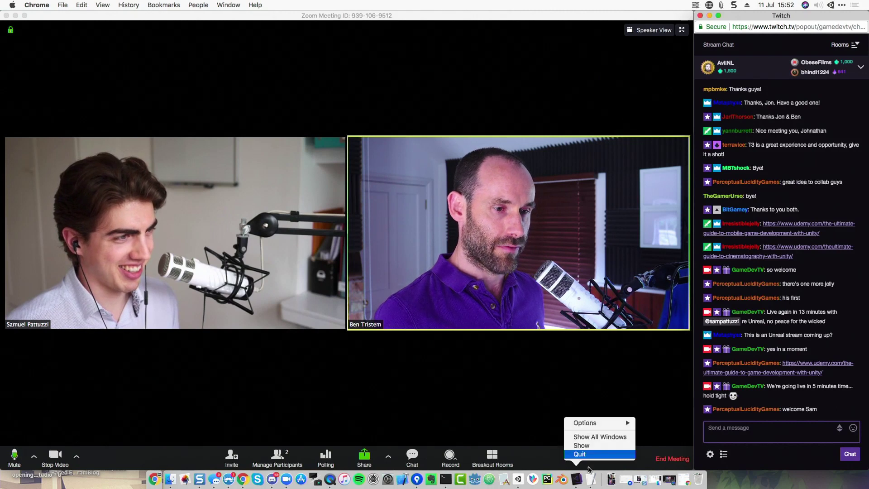
right_click(591, 479)
click(594, 454)
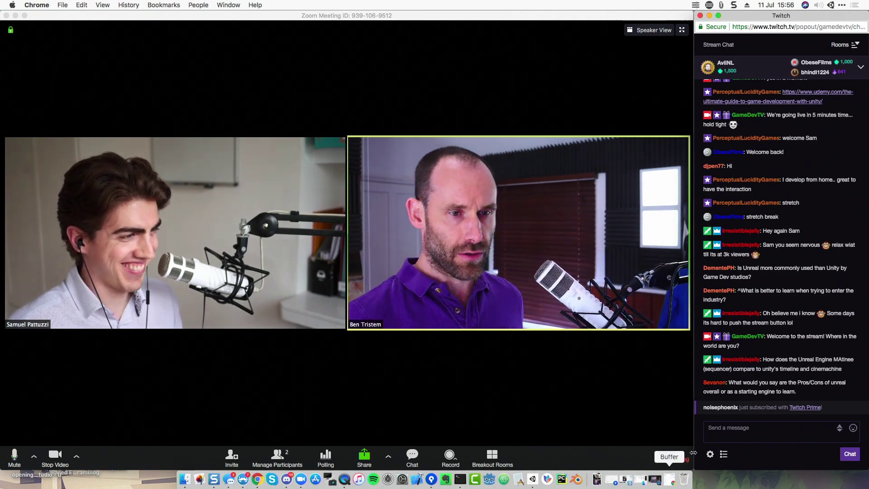
Step: Select the viewer's Git repository question in the Twitch chat
click(732, 429)
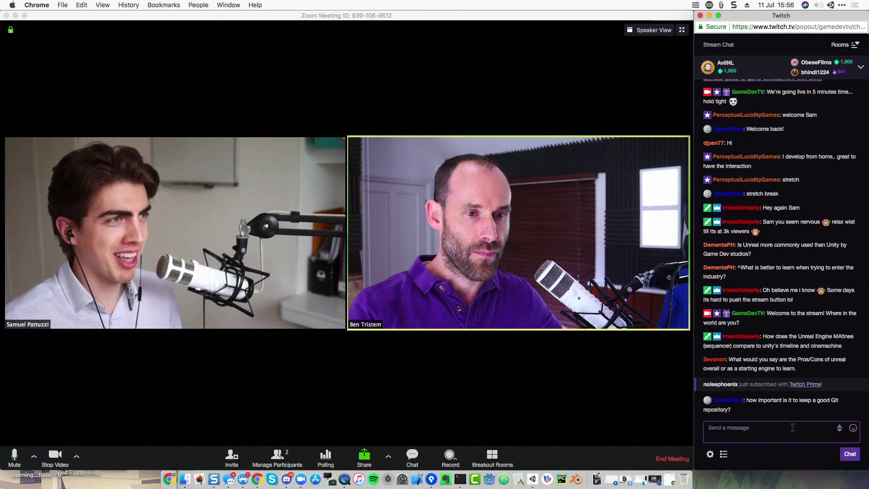
drag(732, 410, 707, 397)
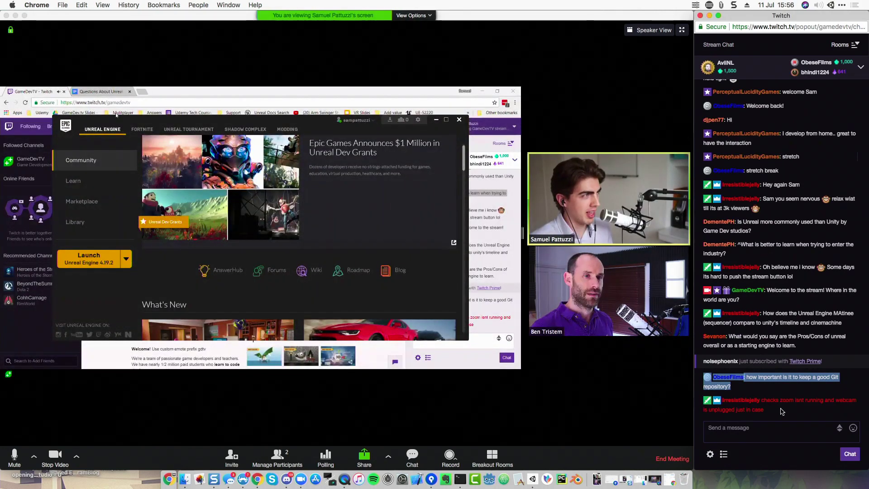
Step: Jump the Twitch chat back to its newest messages and ready the message box
click(782, 411)
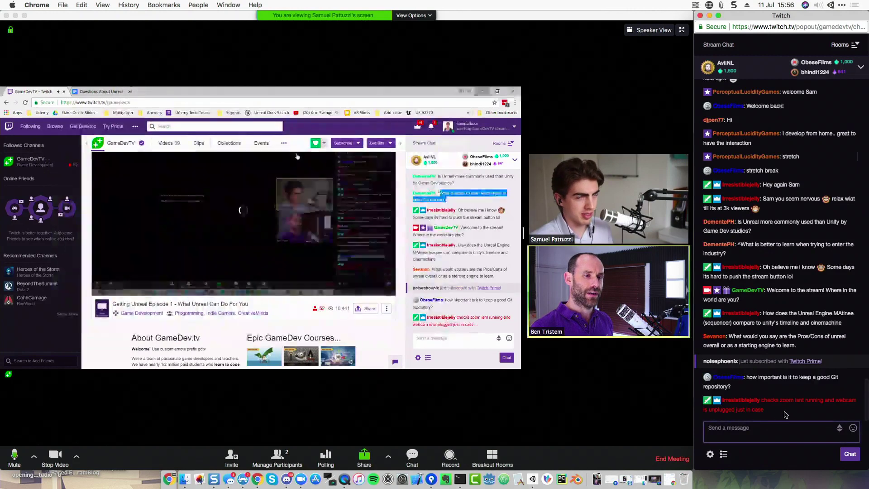
scroll(778, 375, up, 6)
click(770, 414)
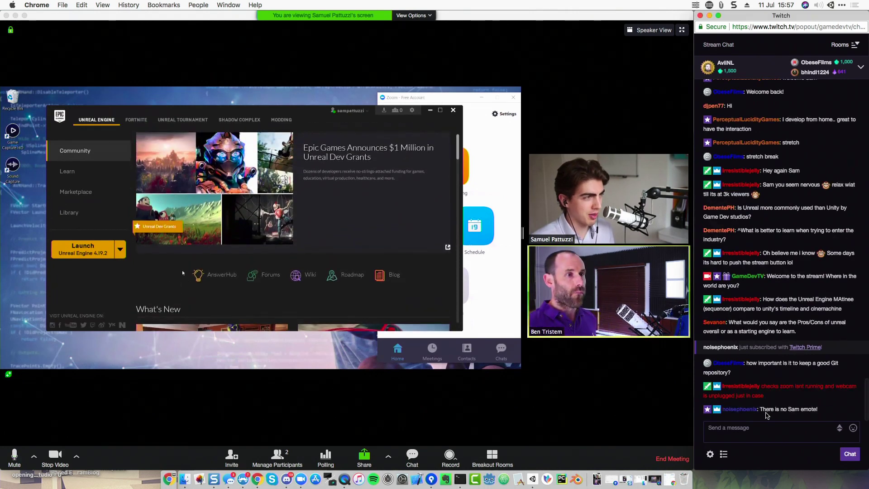
click(761, 431)
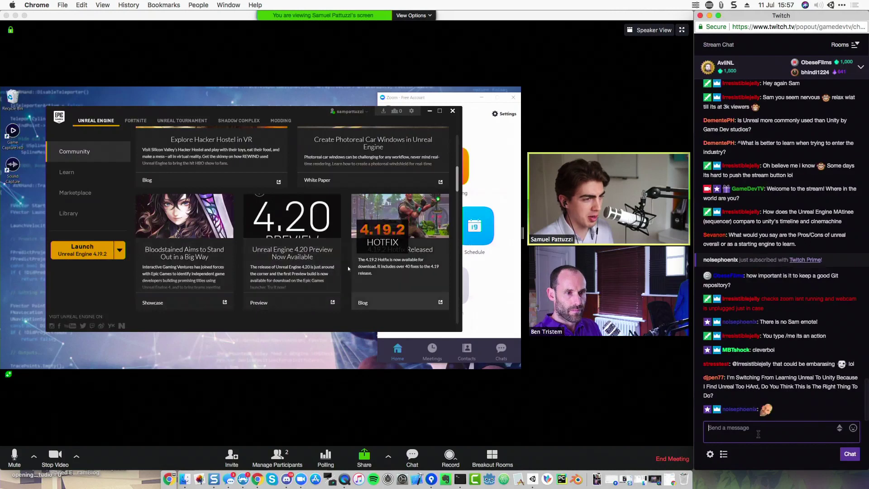
Step: Reply to the viewer: 'sure, why not, Unity rocks too. Just keep moving forward'
text(@dj)
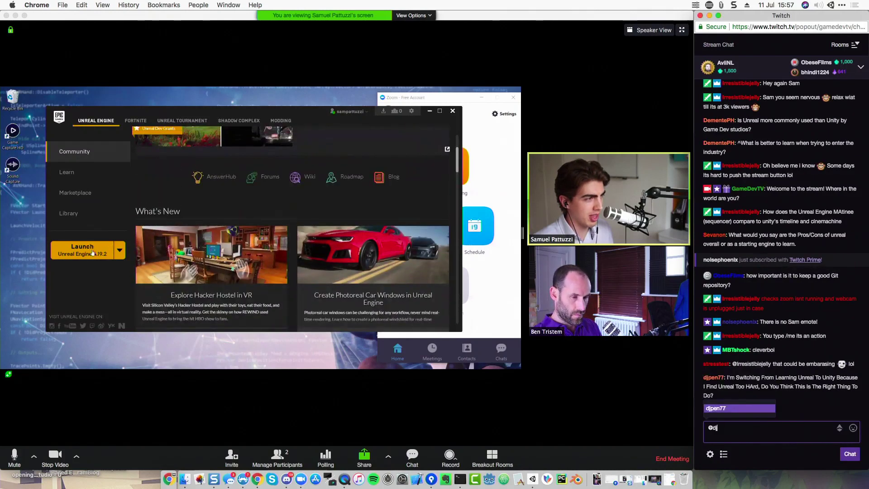
text(pen77 sure,)
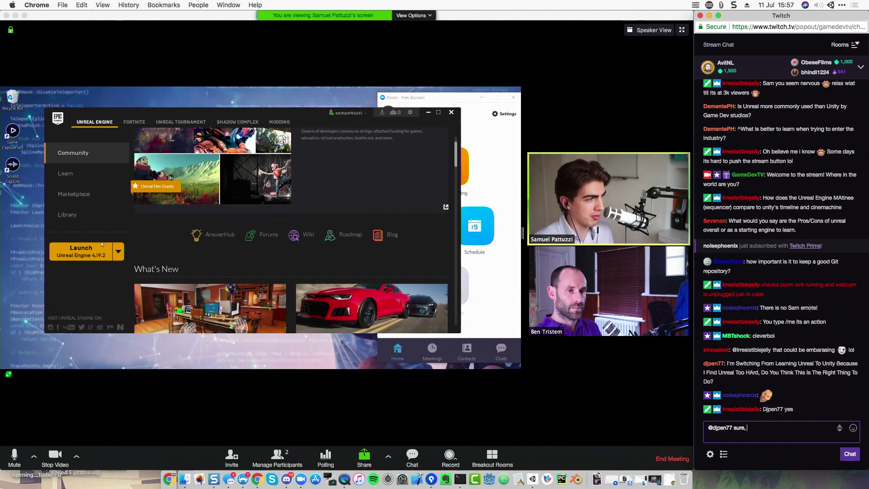
text( w)
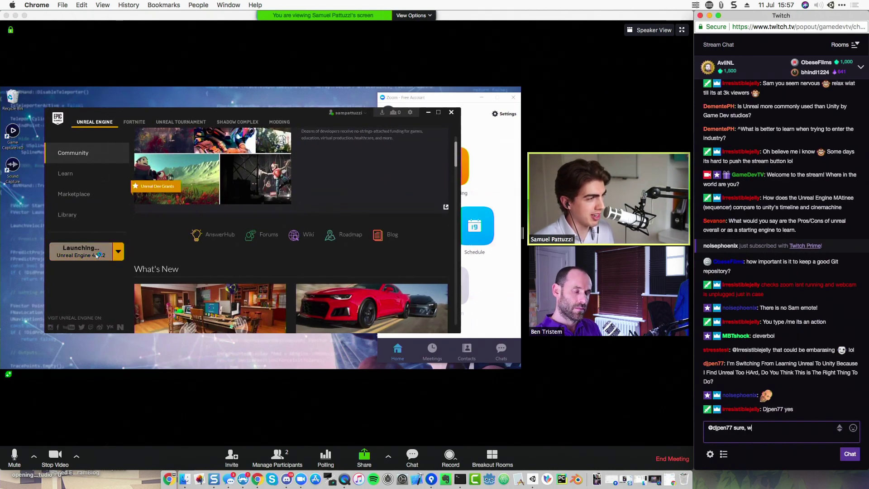
text(hy not, Unity r)
key(BackSpace)
text(ity ro)
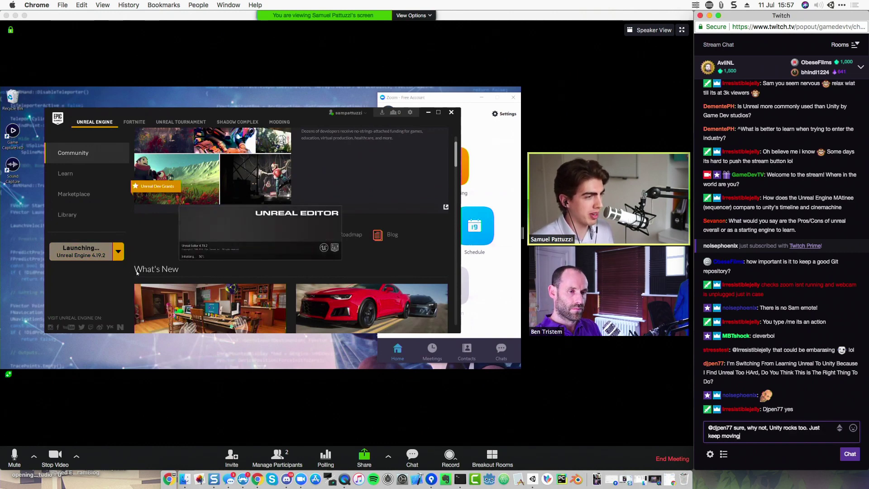
text( forward)
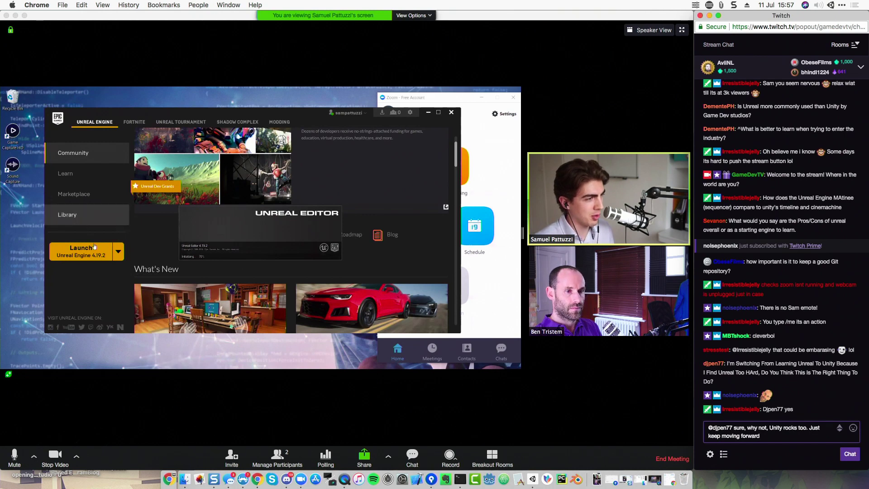
key(Return)
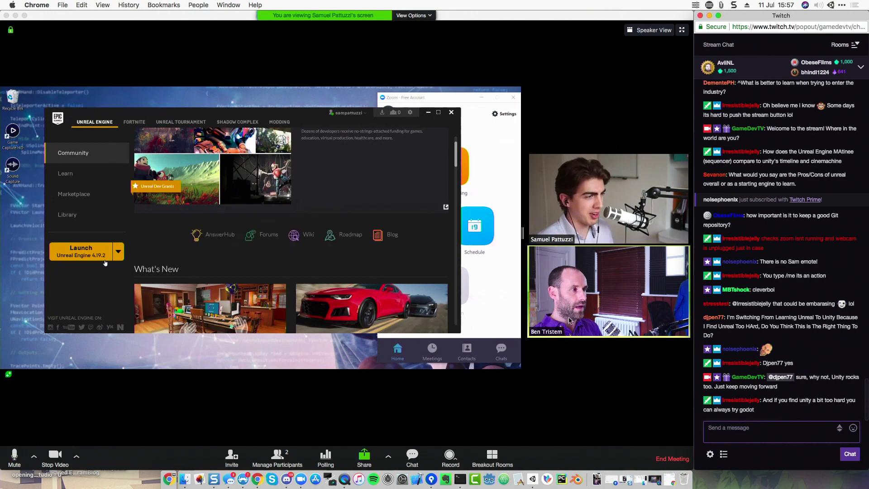
Step: Enlarge the shared screen and narrow the chat, then open the BattleTank project
click(658, 31)
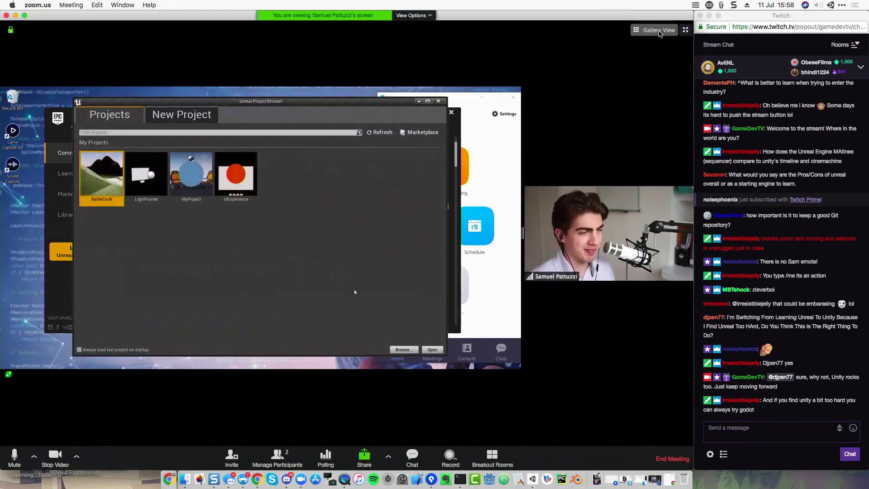
click(659, 31)
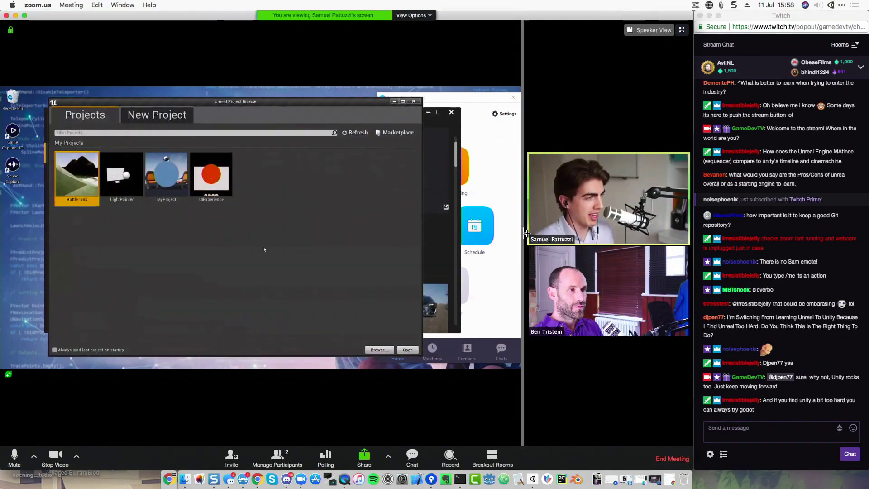
drag(527, 233, 555, 234)
mouse_move(694, 229)
mouse_down()
mouse_move(745, 228)
mouse_move(708, 231)
mouse_up()
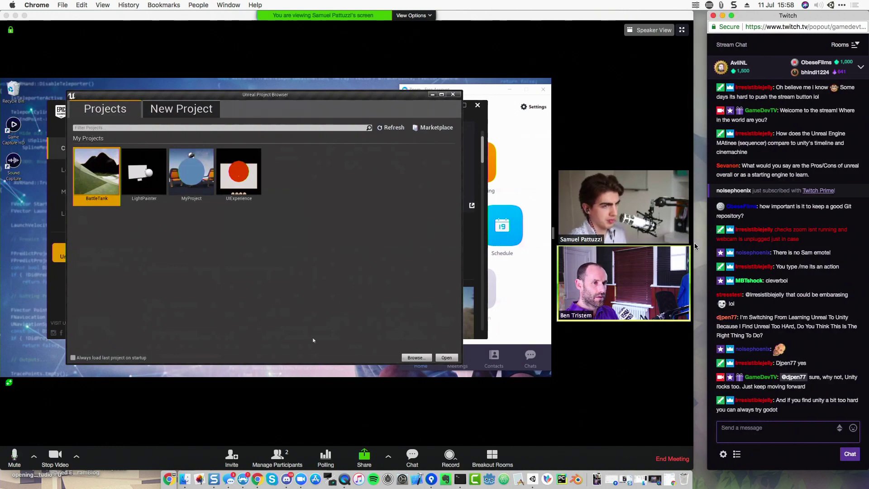
drag(696, 245, 714, 245)
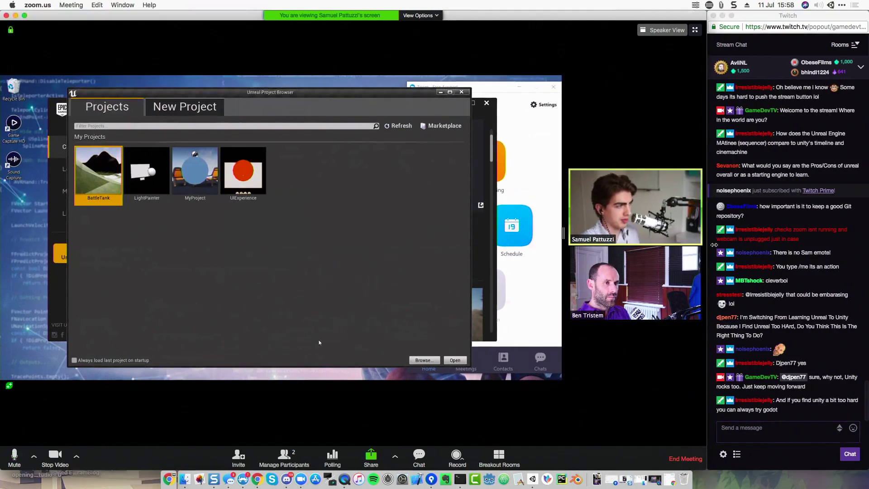
double_click(84, 184)
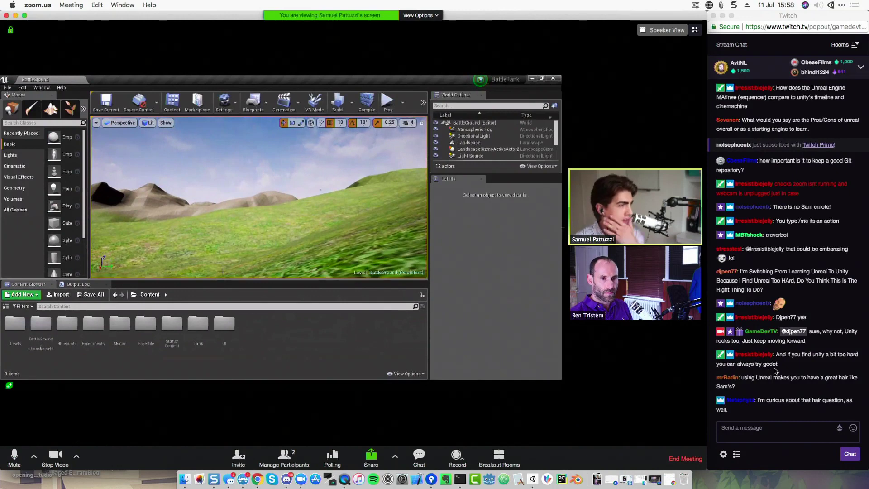
Step: Reply 'that's guaranteed' to a viewer in chat and narrow the chat window
click(791, 431)
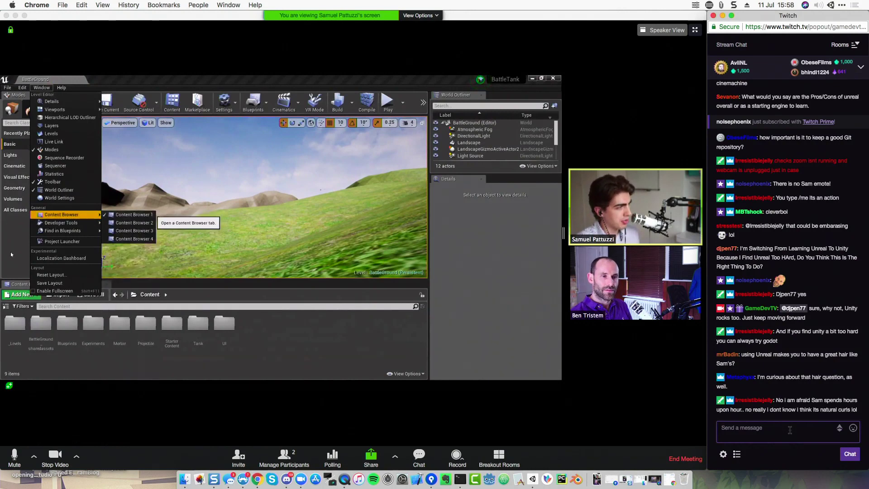
text(@mrBadin)
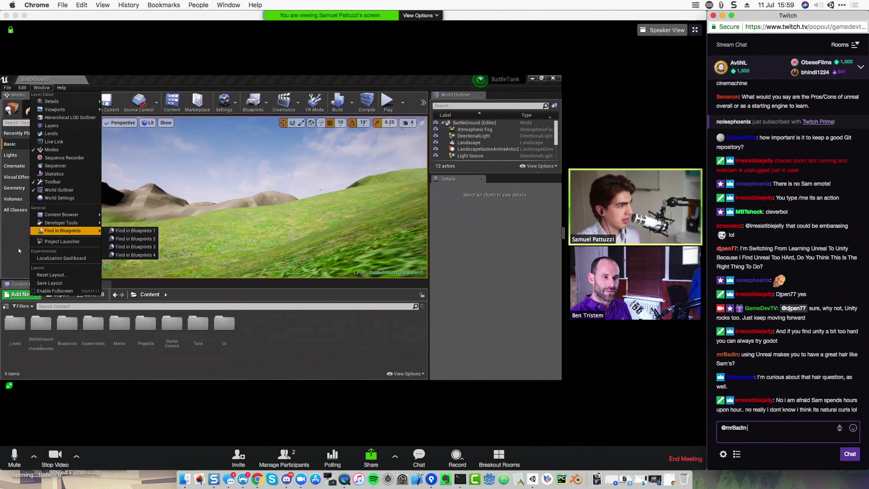
text( that's guaranteed)
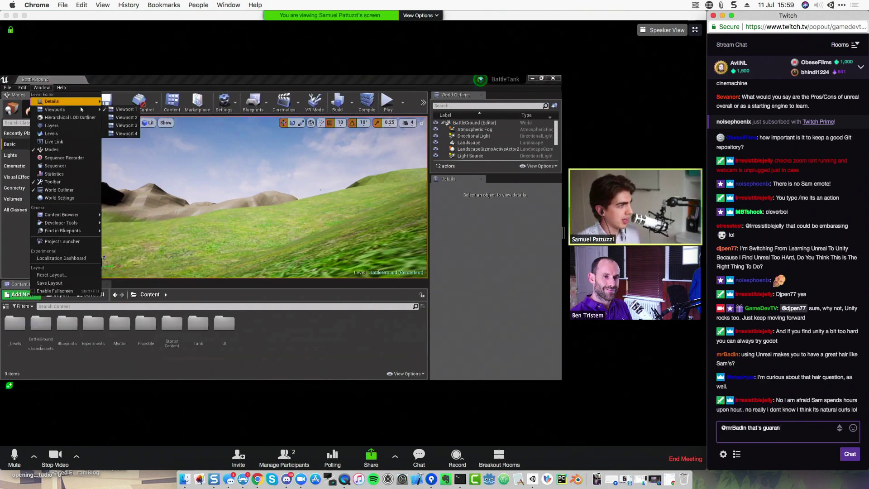
key(Return)
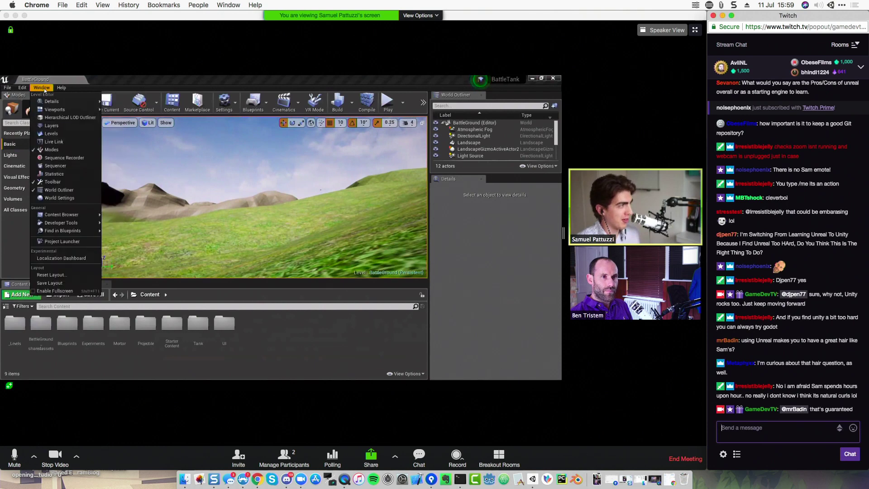
drag(707, 373, 727, 373)
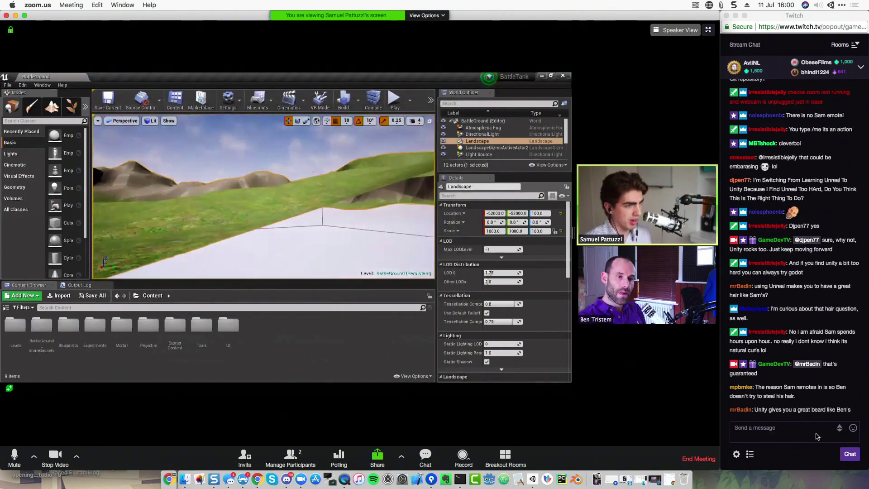
Step: Send the drafted emoticon message in the Twitch chat
click(820, 429)
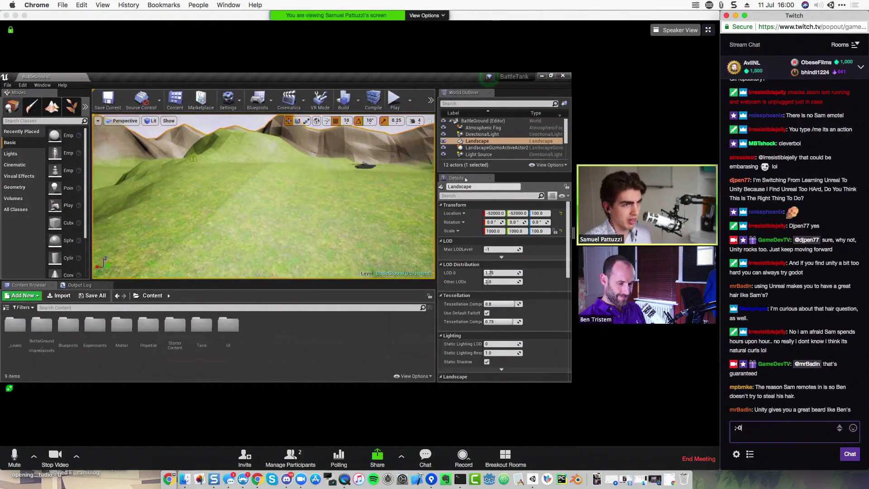
key(Return)
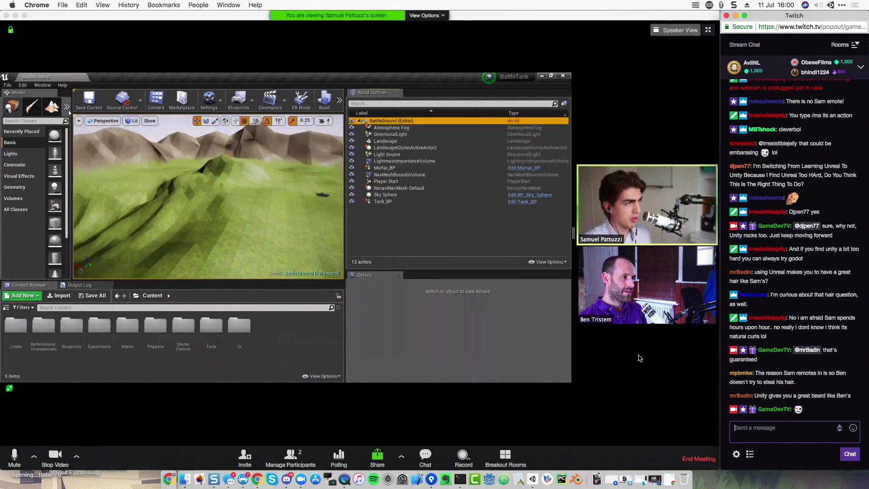
Step: Locate Mortar_BP's Edit Blueprint link in the World Outliner
mouse_move(632, 328)
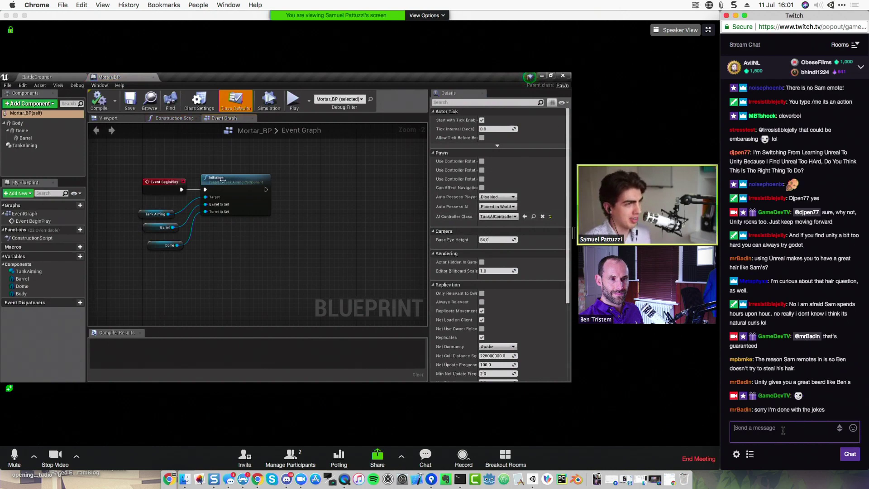
text(no o)
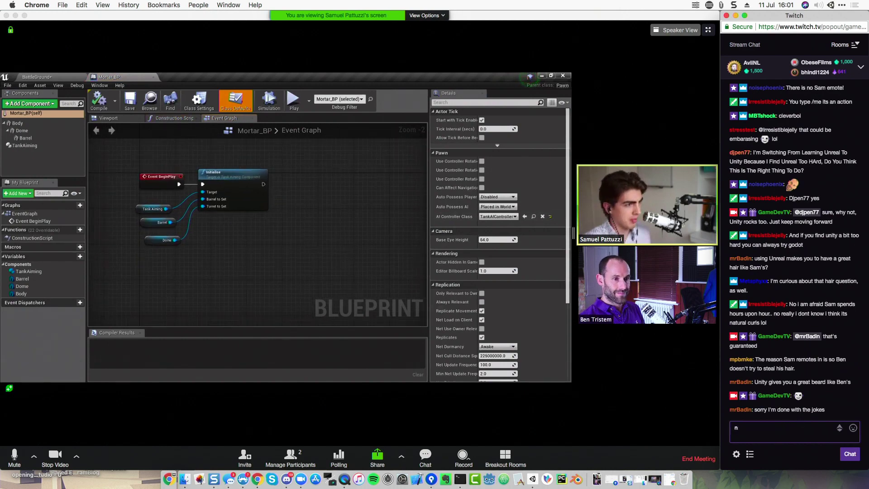
key(BackSpace)
text(it's all fun)
key(Return)
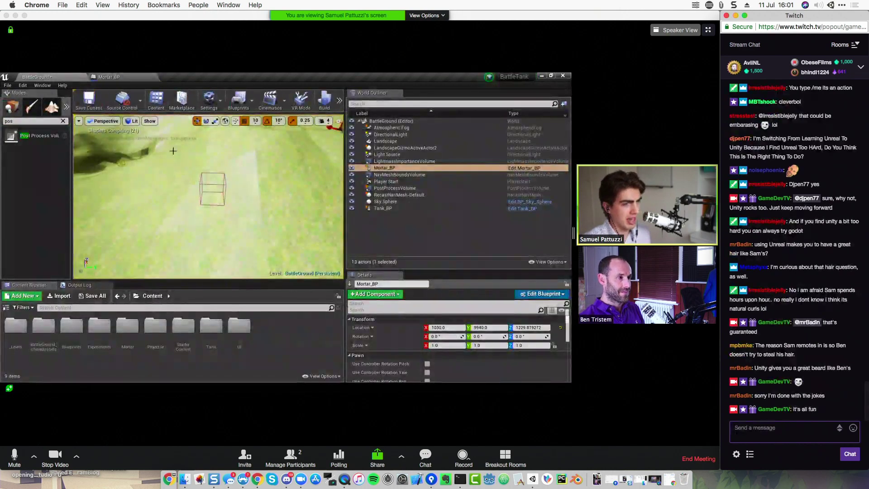
click(106, 77)
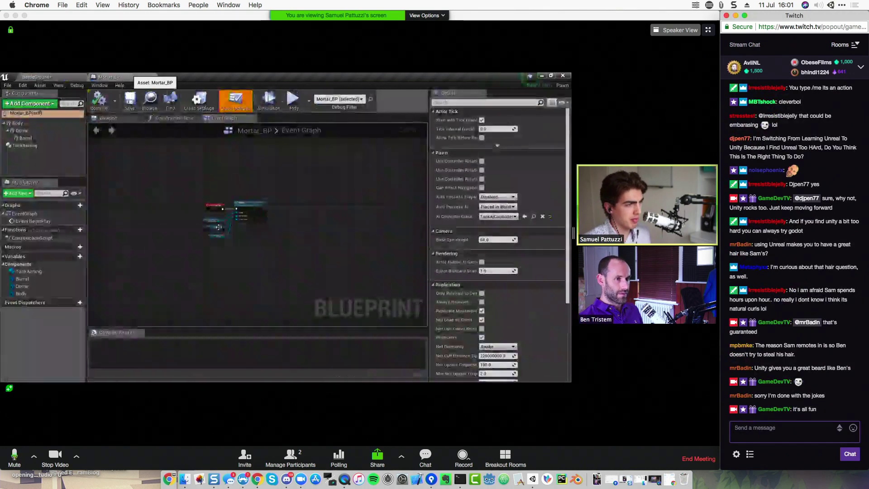
click(55, 77)
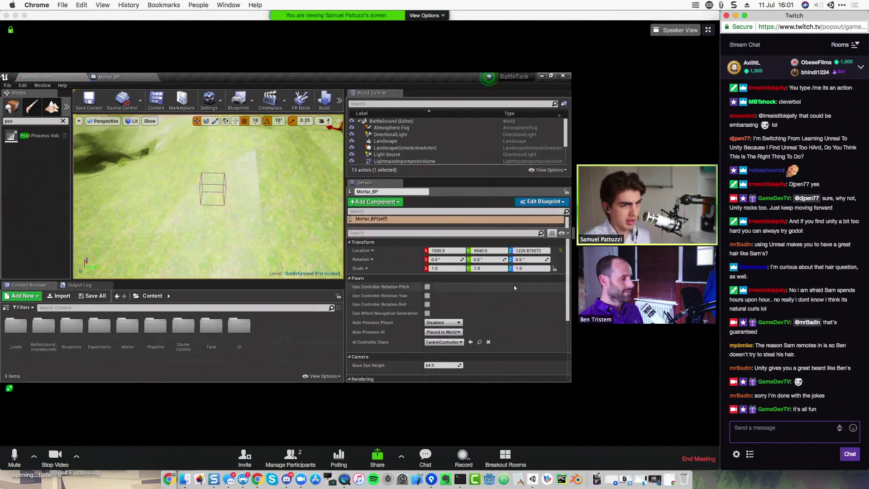
click(562, 233)
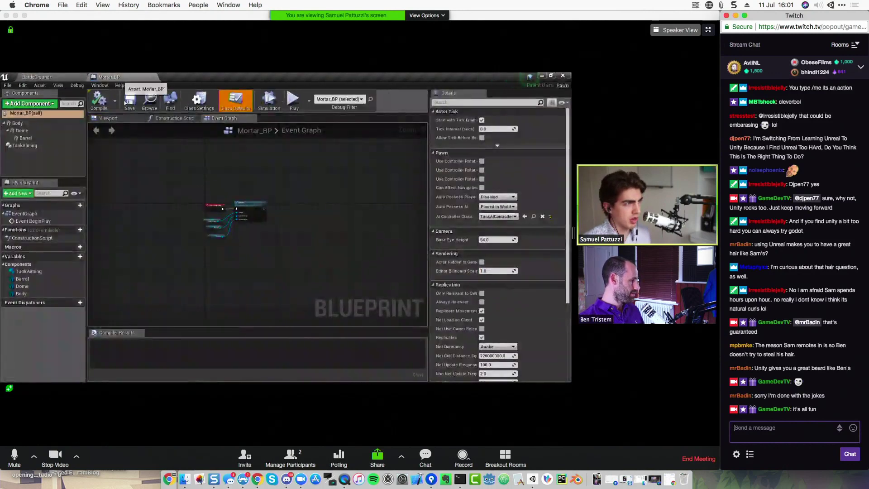
click(108, 77)
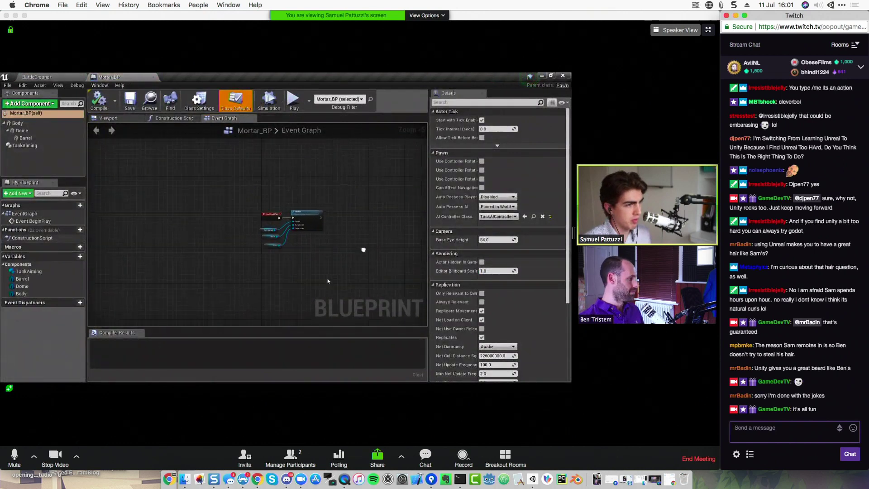
right_drag(344, 245, 296, 173)
right_drag(298, 299, 281, 300)
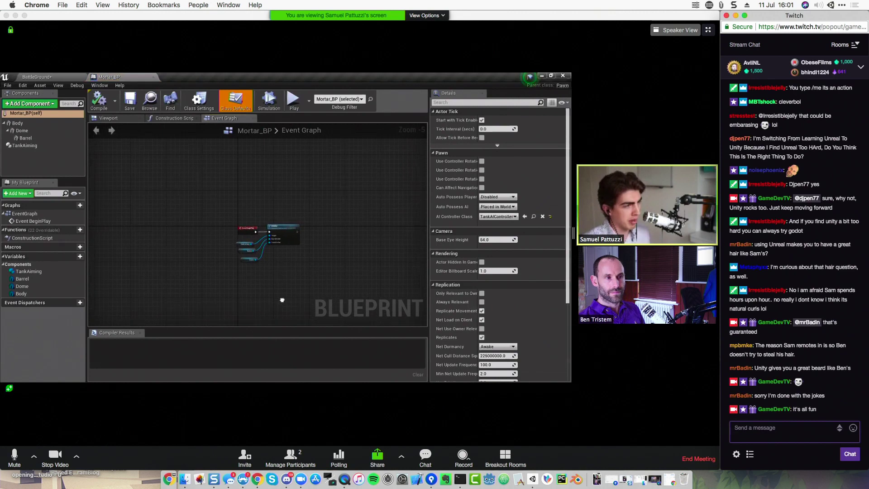
scroll(281, 242, up, 3)
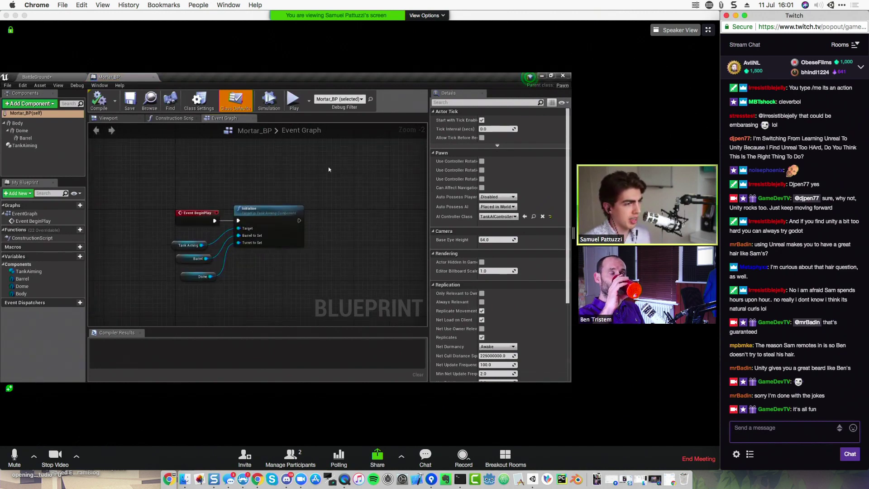
right_drag(281, 269, 302, 242)
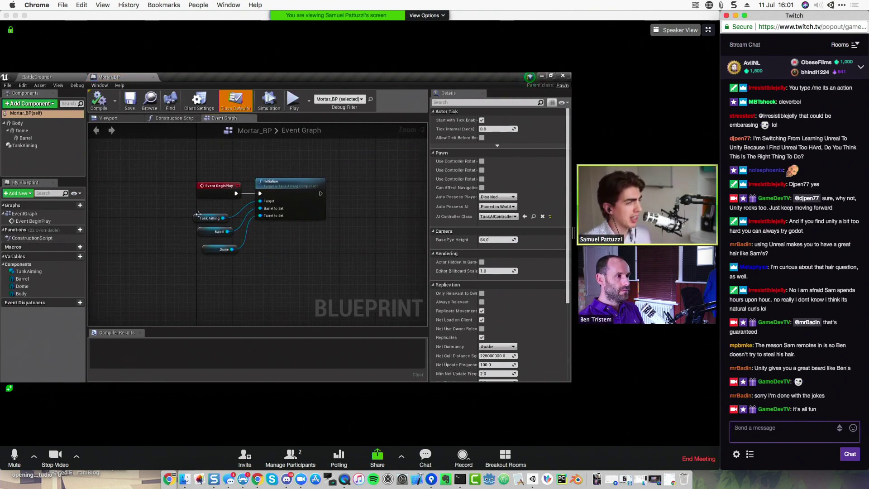
mouse_move(292, 236)
right_down()
mouse_move(280, 224)
mouse_move(294, 233)
right_up()
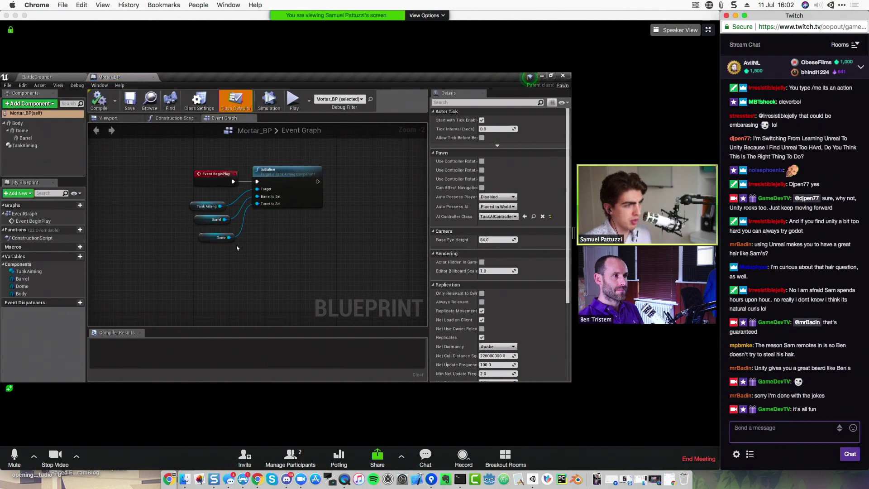
scroll(237, 247, down, 2)
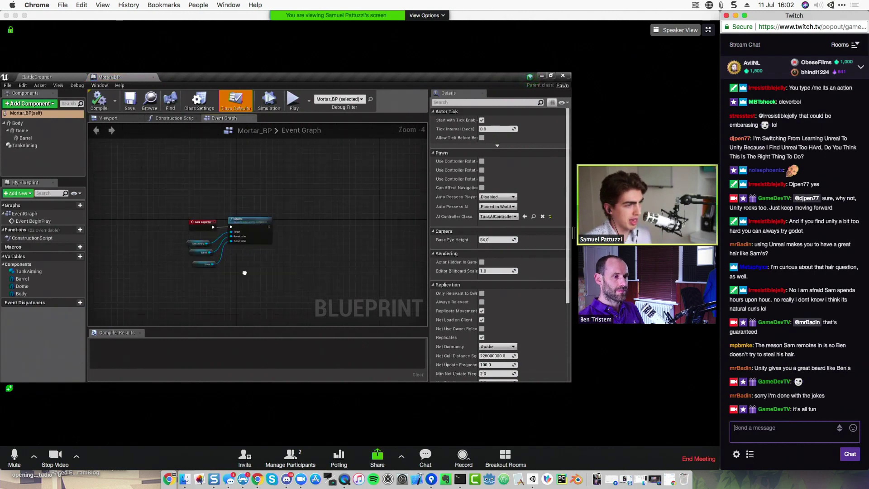
right_drag(244, 273, 195, 240)
drag(174, 245, 135, 160)
drag(192, 201, 178, 210)
click(228, 228)
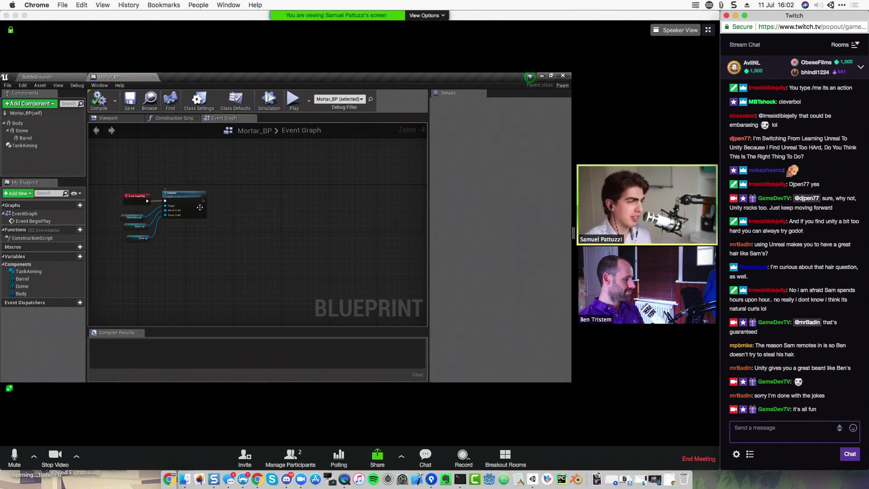
drag(186, 255, 216, 235)
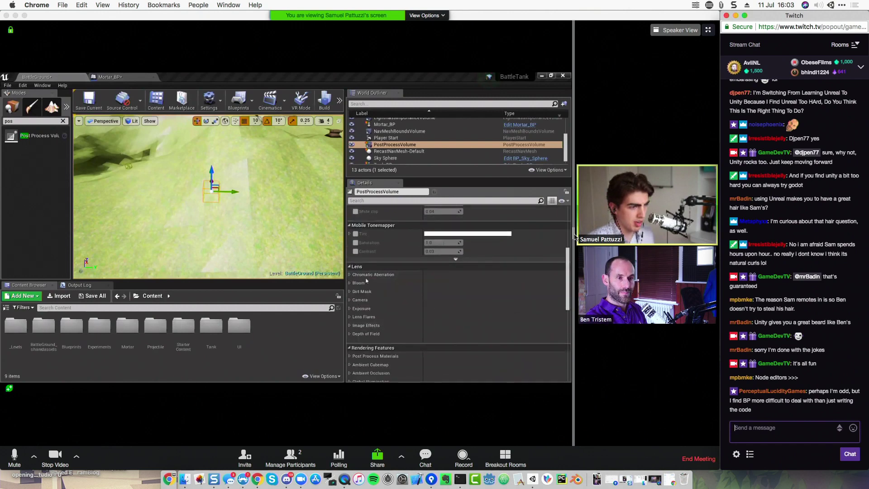
Step: Start drafting a chat reply to a viewer: 'a similar princh'
mouse_move(619, 234)
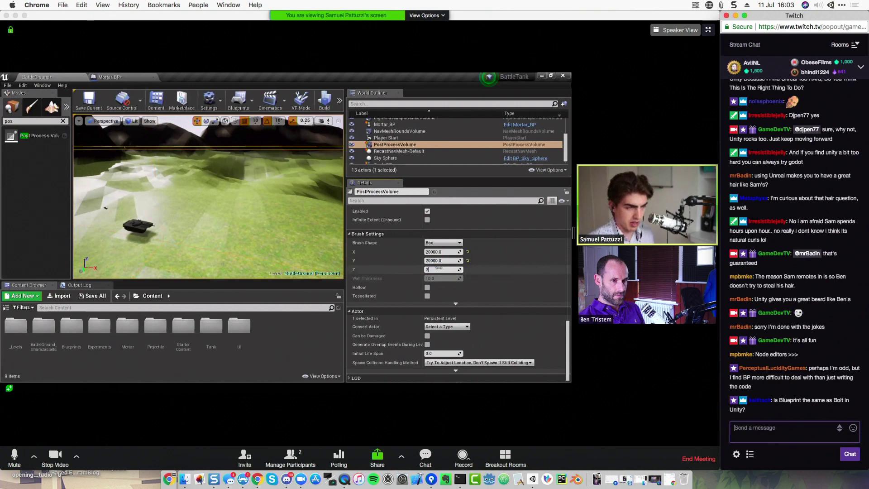
text(@k)
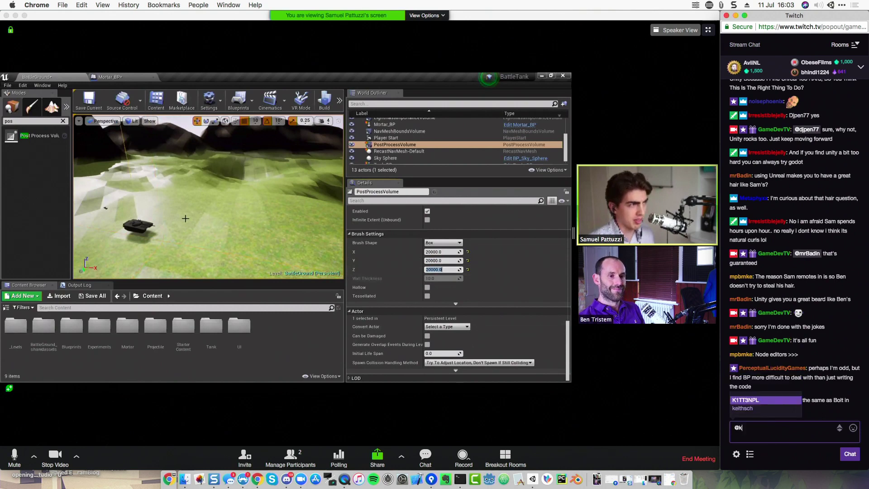
text(eithsch a)
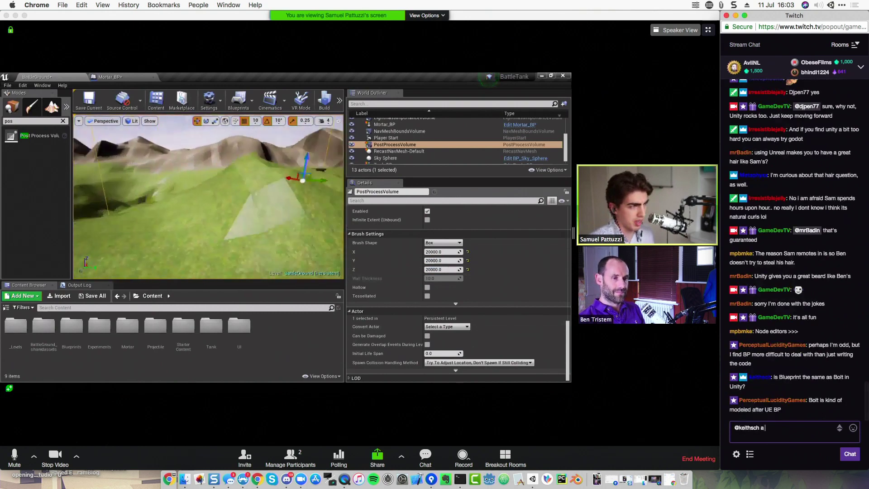
text( similar princh)
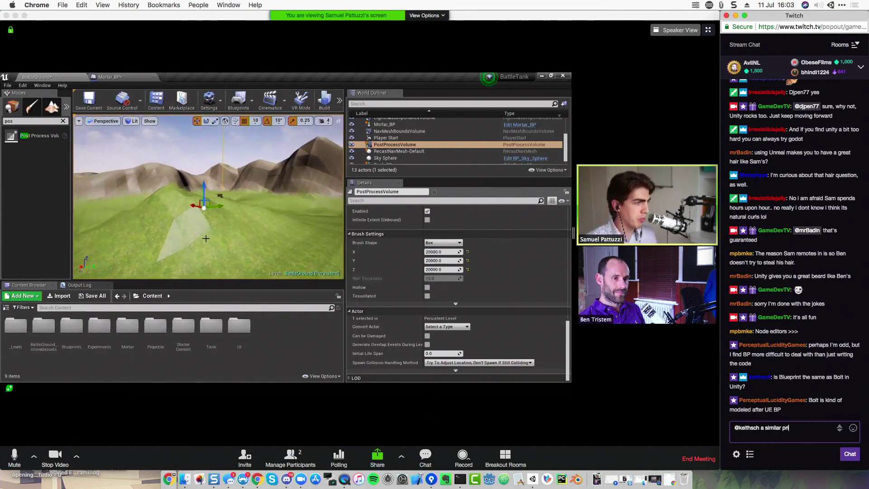
Step: Erase the 'a similar princh' draft from the Twitch message box
key(BackSpace)
key(BackSpace)
key(BackSpace)
key(BackSpace)
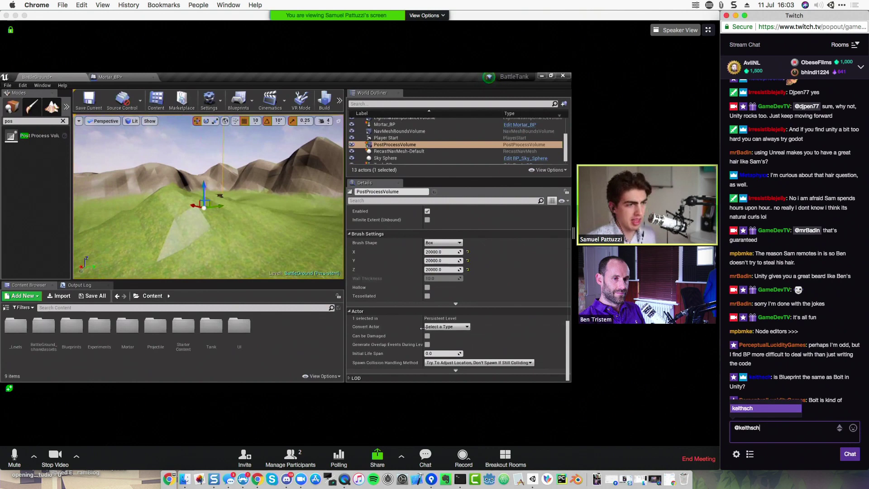
key(BackSpace)
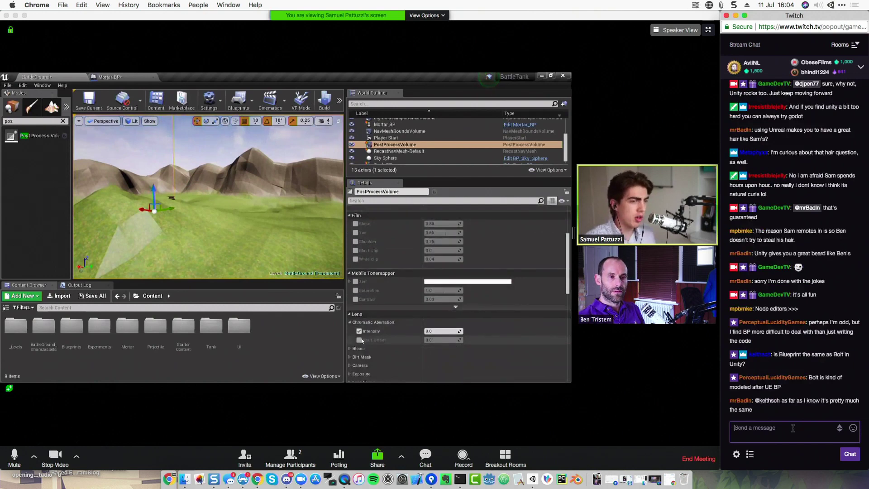
Step: Scroll the Twitch chat while the presenter opens the ContentExamples Create Project dialog
scroll(789, 406, up, 1)
scroll(788, 402, down, 1)
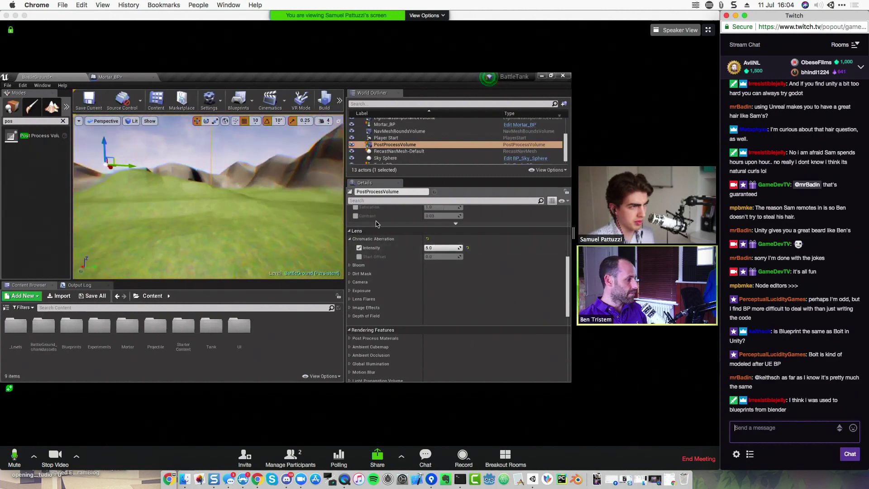
click(350, 266)
scroll(357, 253, down, 2)
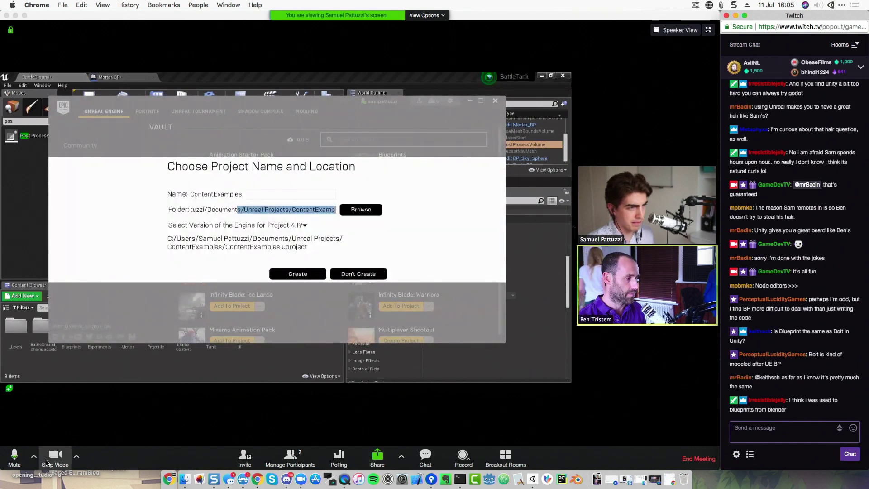
Step: Stop sending your own camera video in the Zoom meeting
click(54, 458)
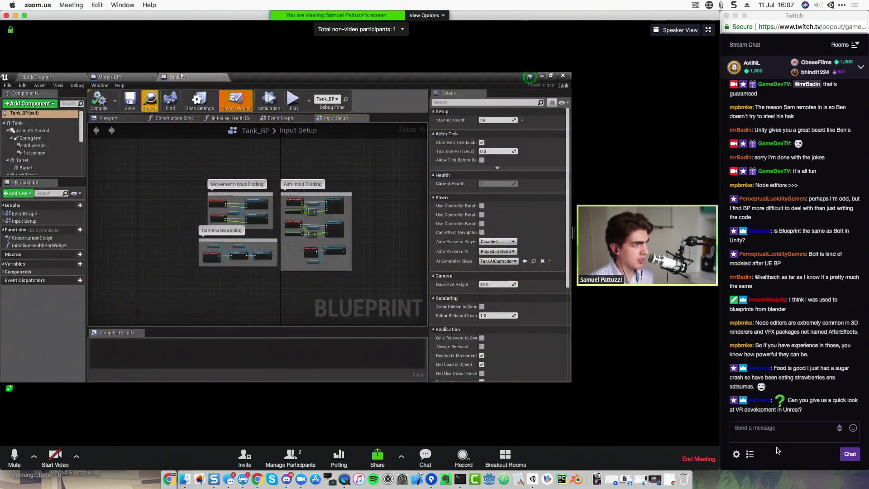
Step: Post an @-mention reply saying 'sure!' to the viewer in Twitch chat
click(776, 429)
text(@)
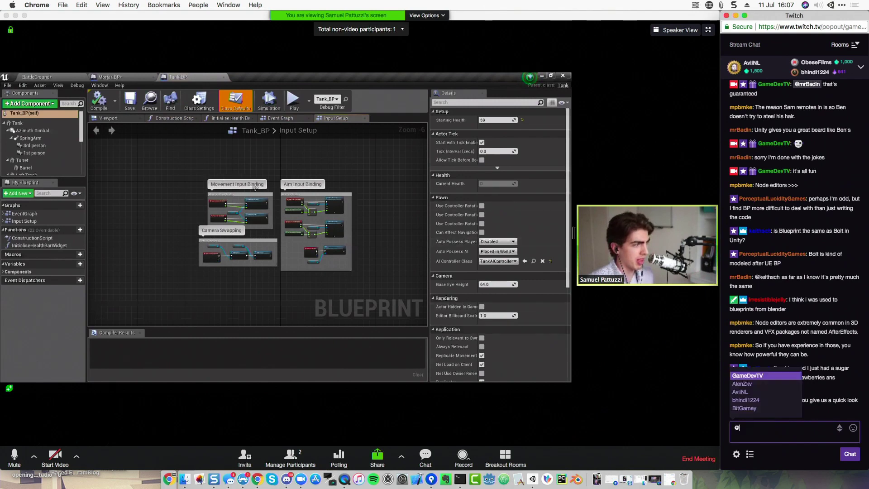
text(kei sure!)
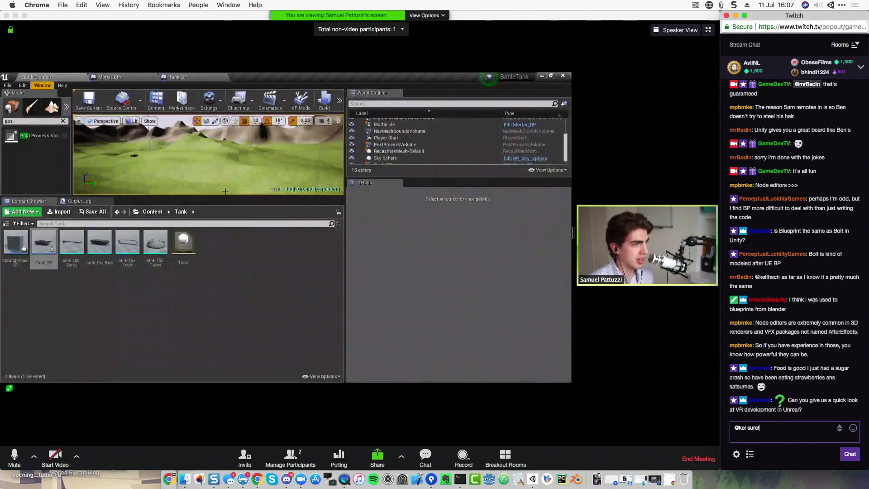
key(Return)
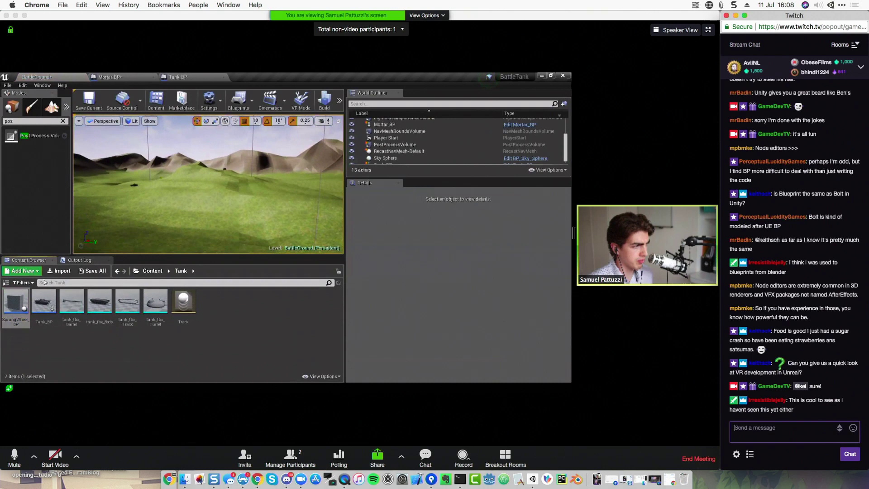
Step: Open SprungWheel_BP, select its MassWheelConstraint component, and show it in the Viewport
double_click(13, 313)
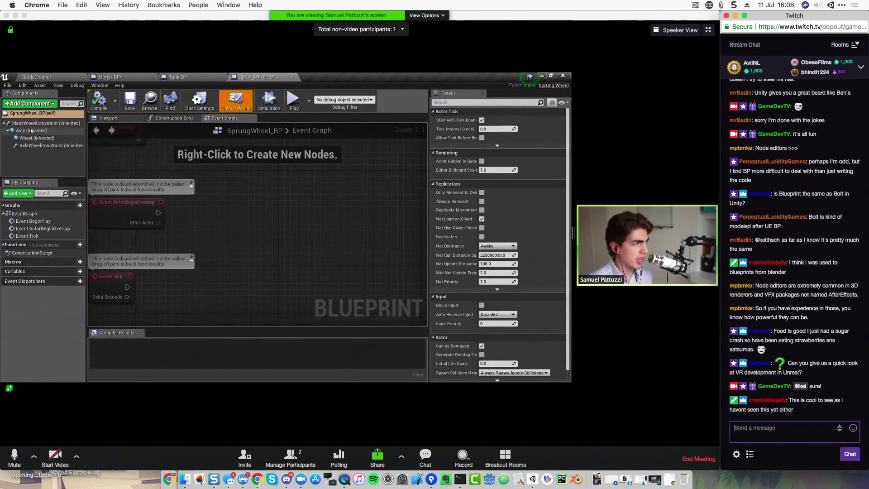
click(61, 124)
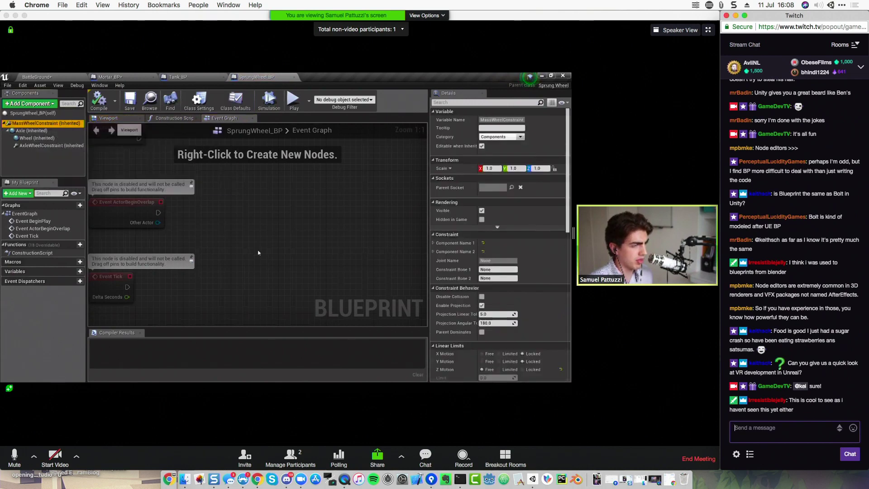
click(109, 118)
scroll(267, 246, up, 3)
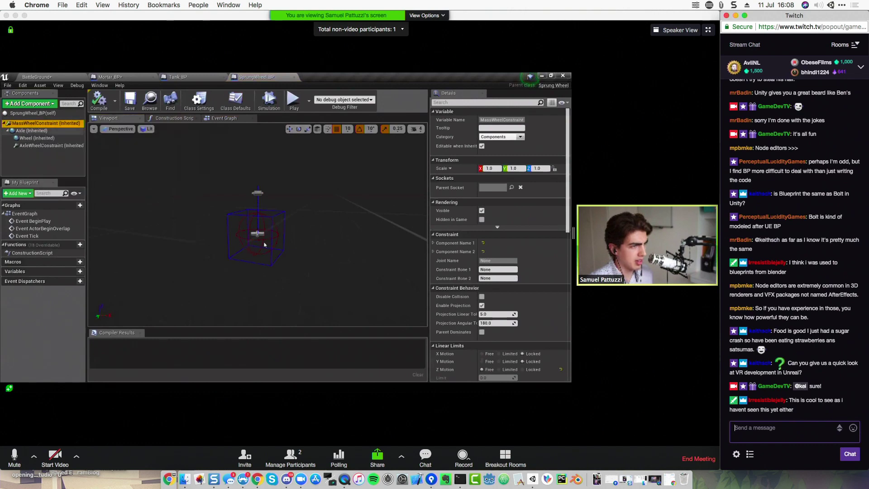
scroll(257, 226, up, 2)
scroll(258, 227, down, 2)
right_drag(257, 226, 257, 236)
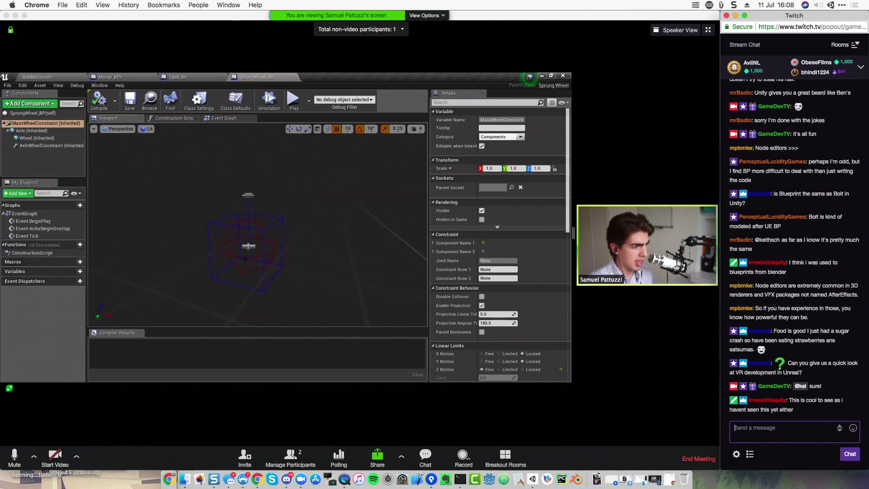
click(243, 241)
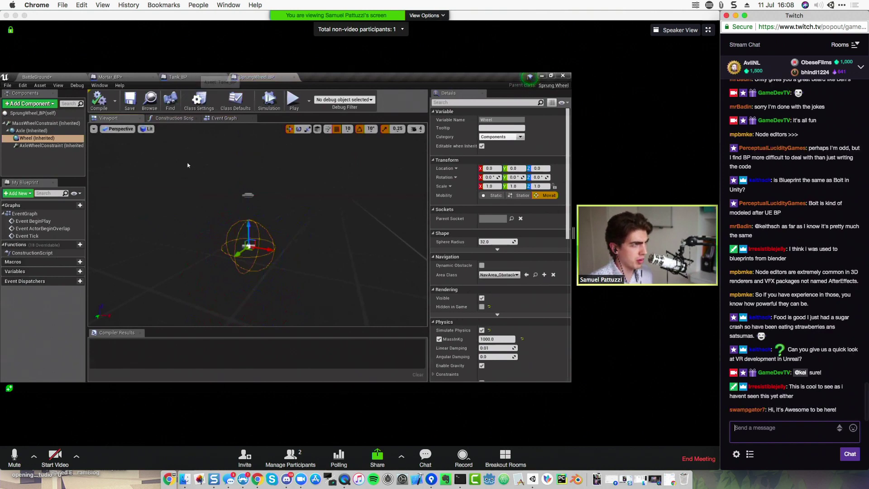
click(177, 77)
click(251, 76)
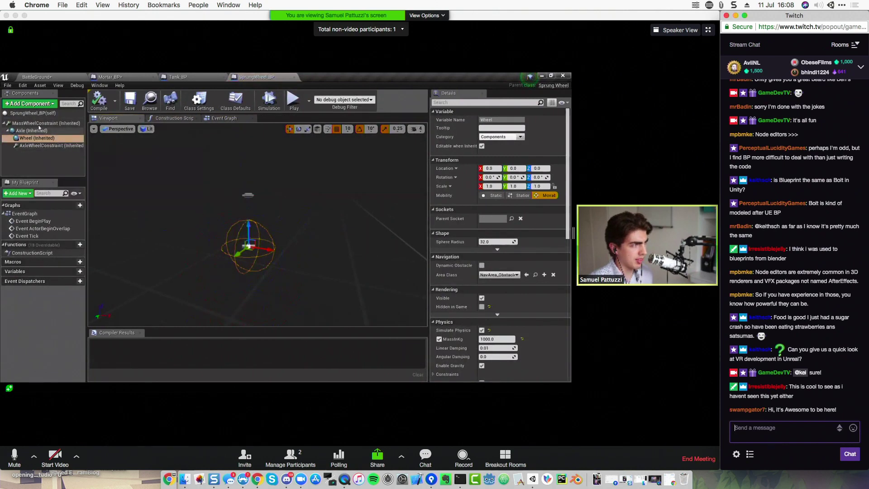
click(33, 131)
click(47, 145)
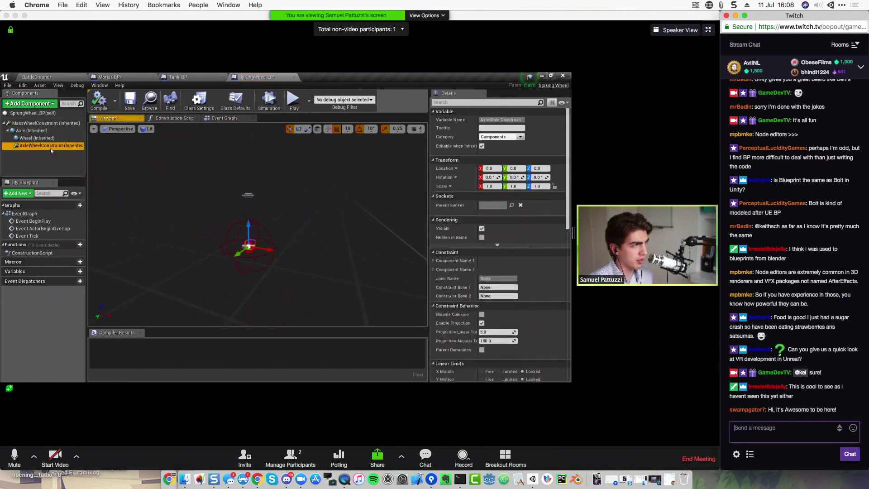
drag(256, 253, 261, 228)
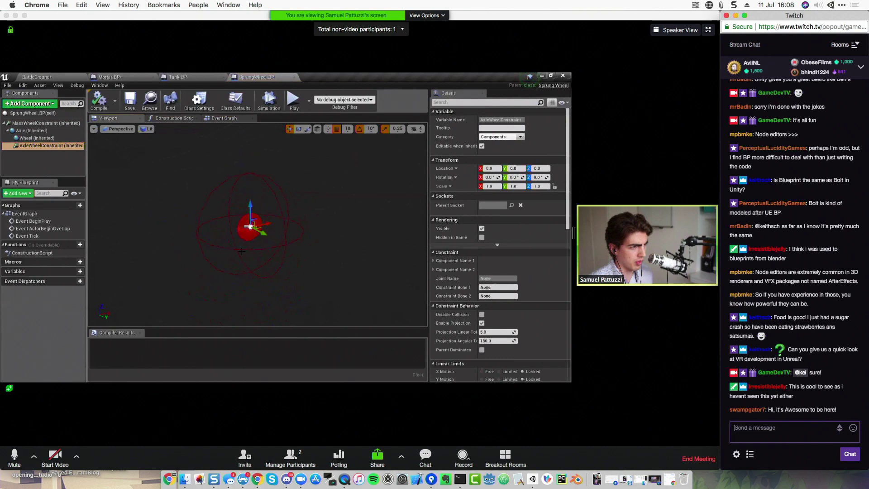
click(256, 241)
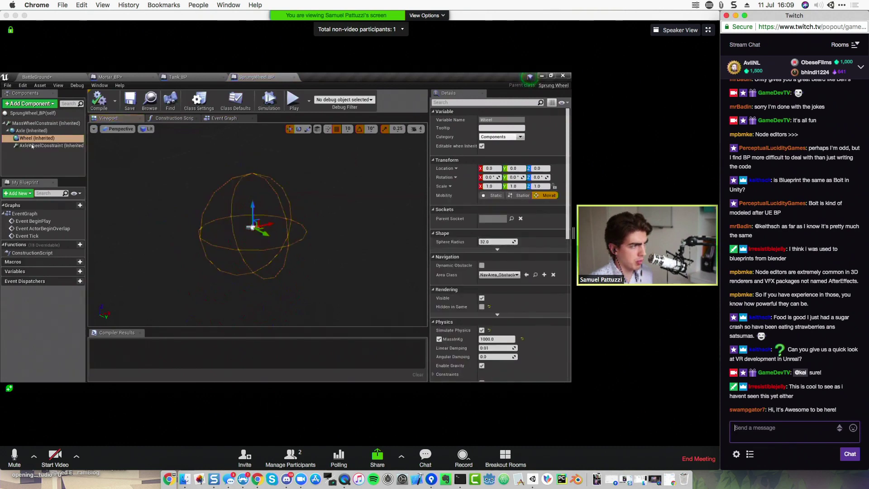
click(27, 146)
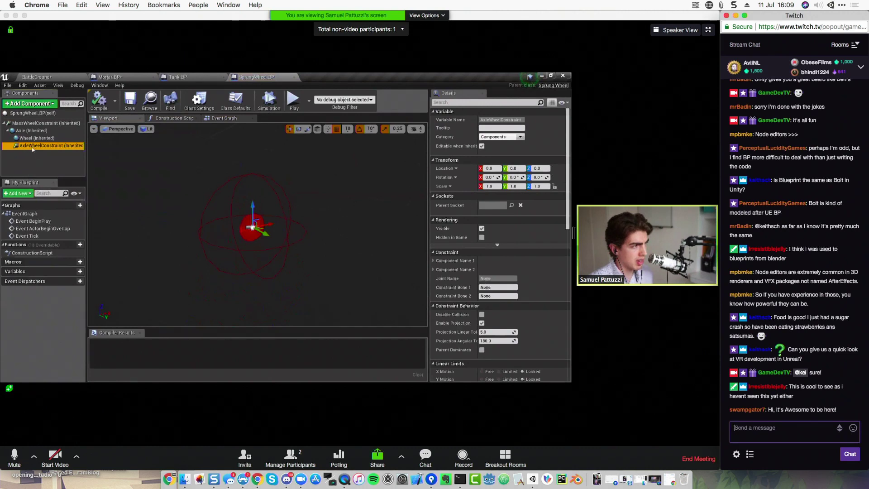
click(28, 131)
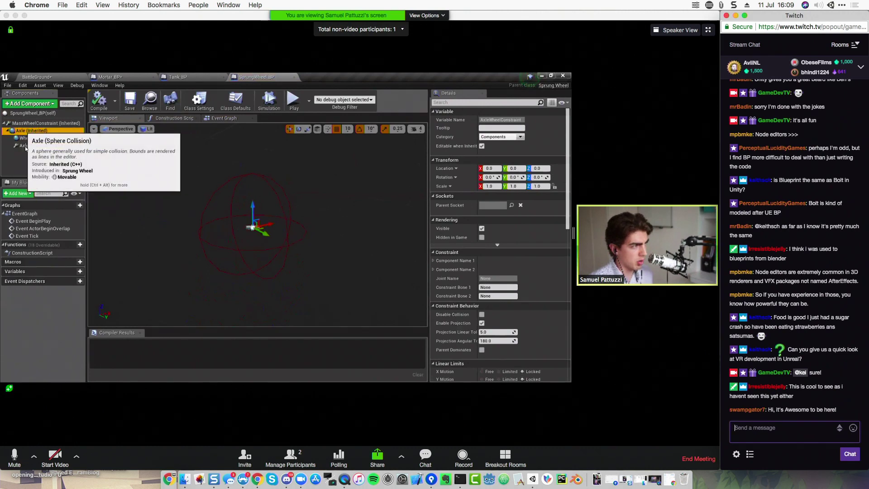
click(28, 145)
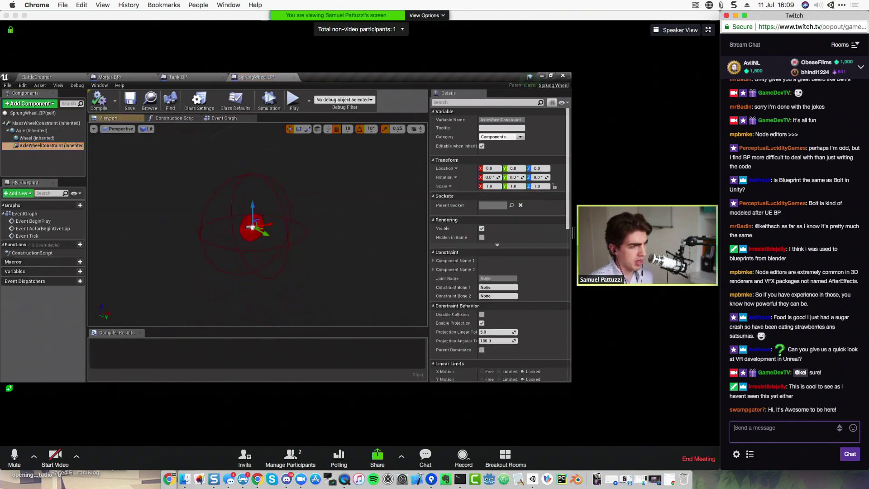
key(f)
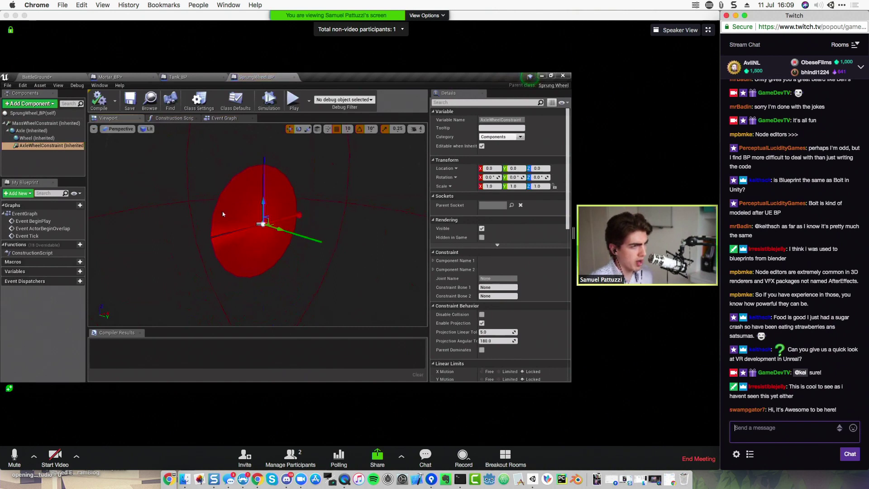
drag(267, 271, 266, 271)
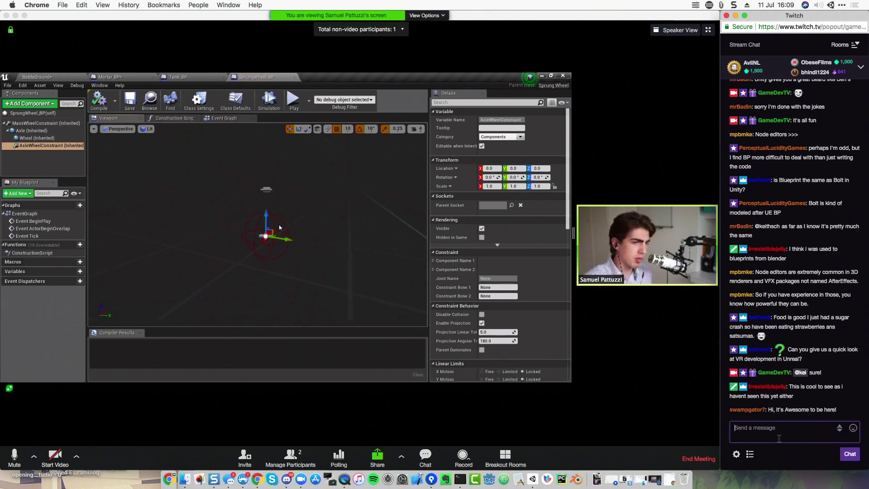
Step: In the shared editor, switch to BattleGround and pick SpringTestBed from Content > _Levels
click(36, 77)
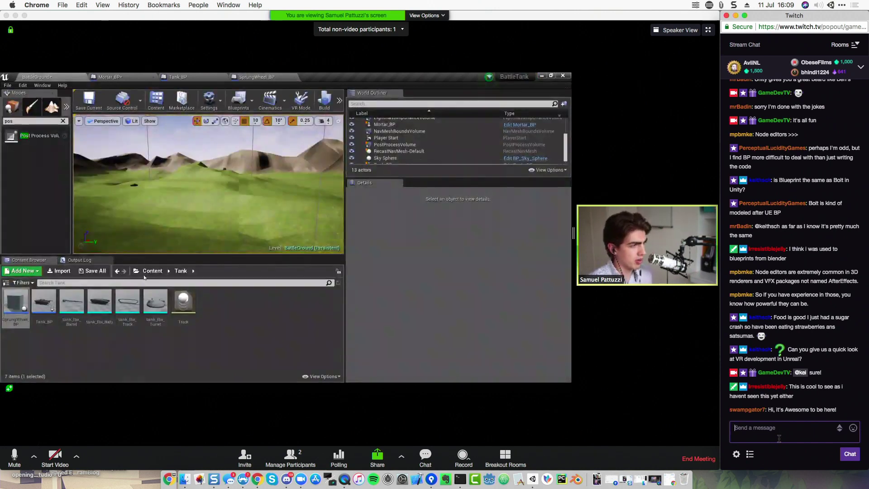
click(137, 274)
click(149, 89)
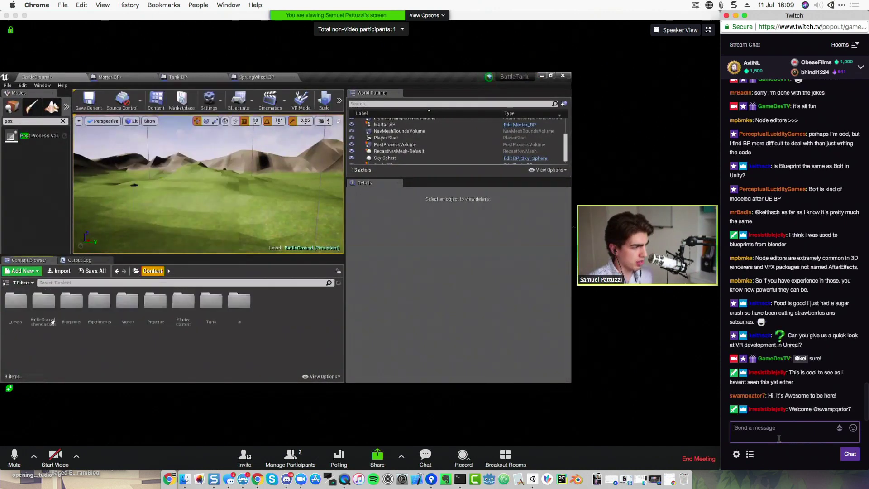
double_click(16, 300)
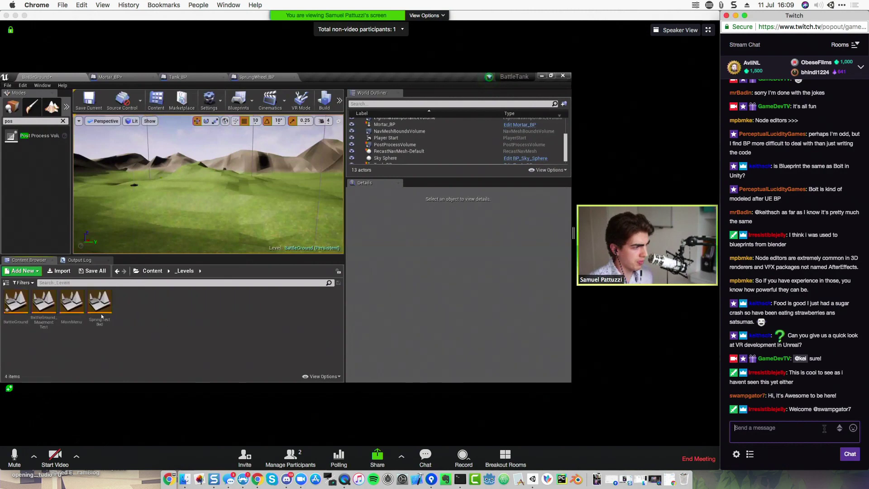
click(100, 302)
Step: Load SpringTestBed without saving and send 'Hey :-)' in Twitch chat
text(Hey :-)
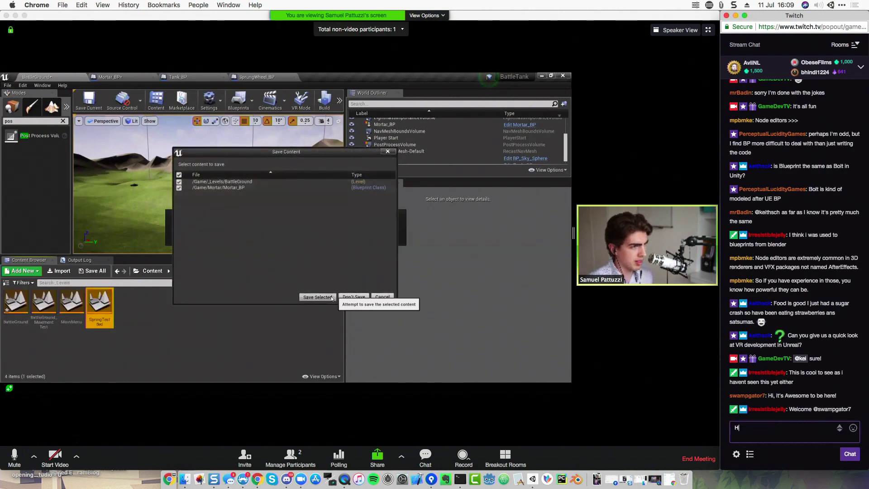
click(341, 297)
text())
key(Return)
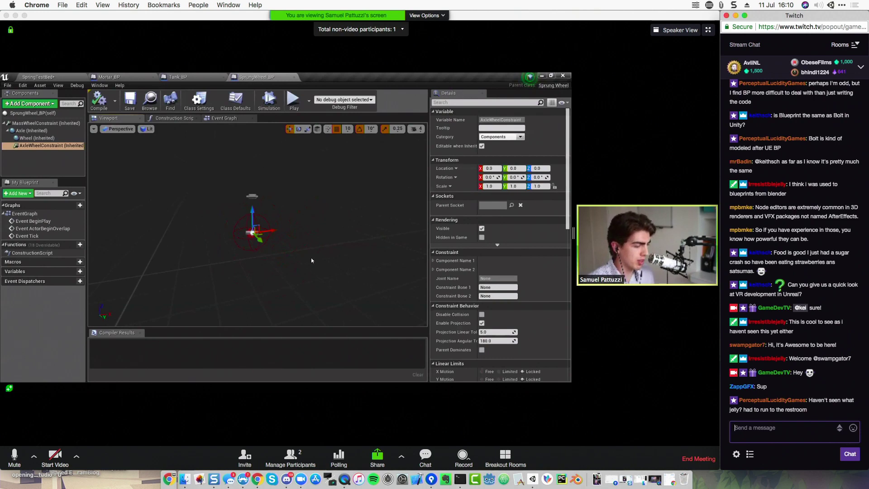
Step: Focus the Twitch chat box, then bring the Zoom meeting window forward
click(818, 437)
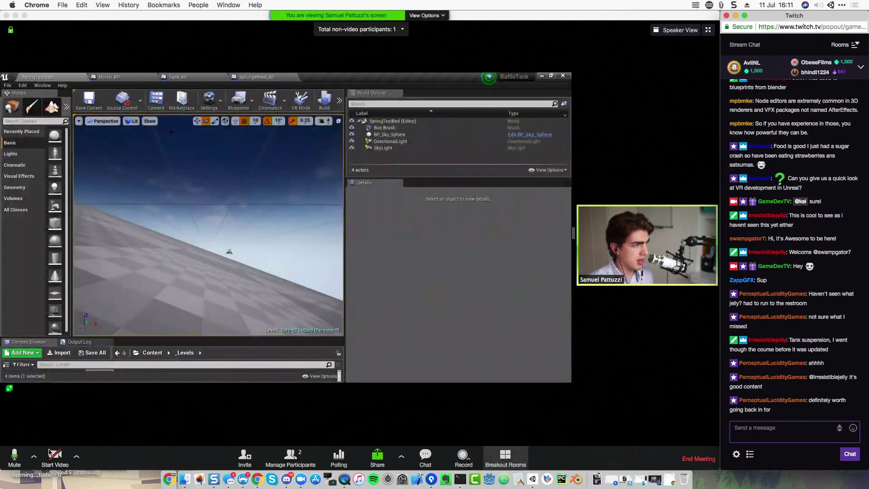
click(56, 465)
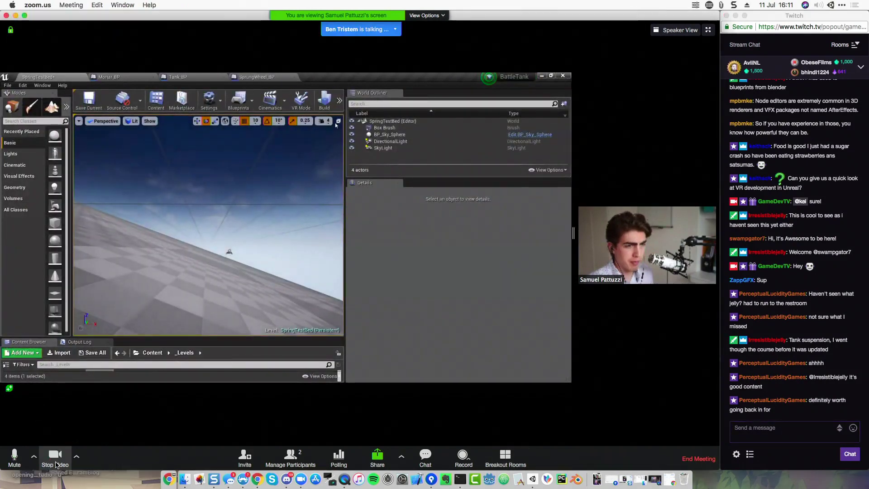
Step: Turn the host camera on and post the pasted Udemy Unreal VR course link in Twitch chat
click(56, 465)
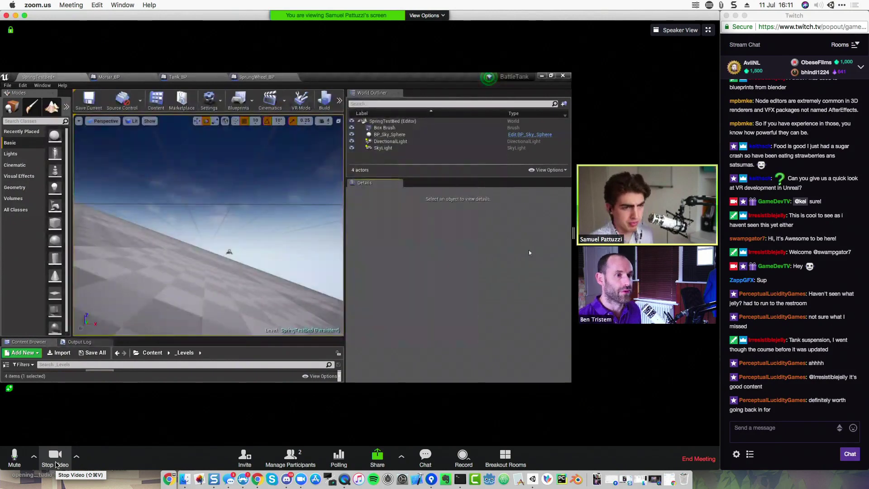
click(774, 436)
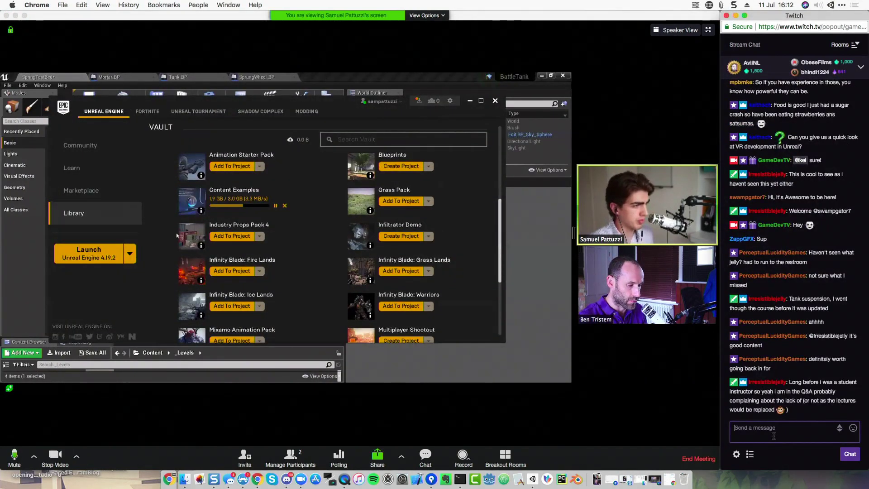
text(undemyvr)
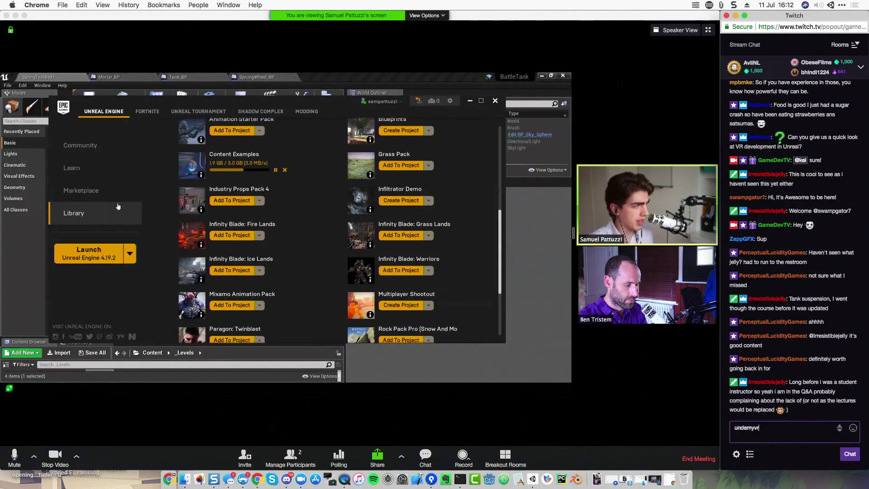
text(2)
key(super+a)
text(udemyvr)
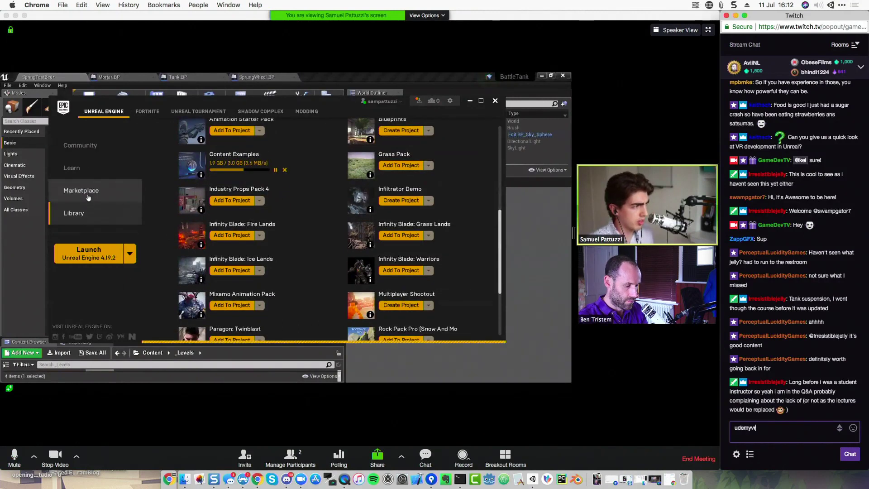
key(super+a)
text(https://www.udemy.com/unrealvr)
key(Return)
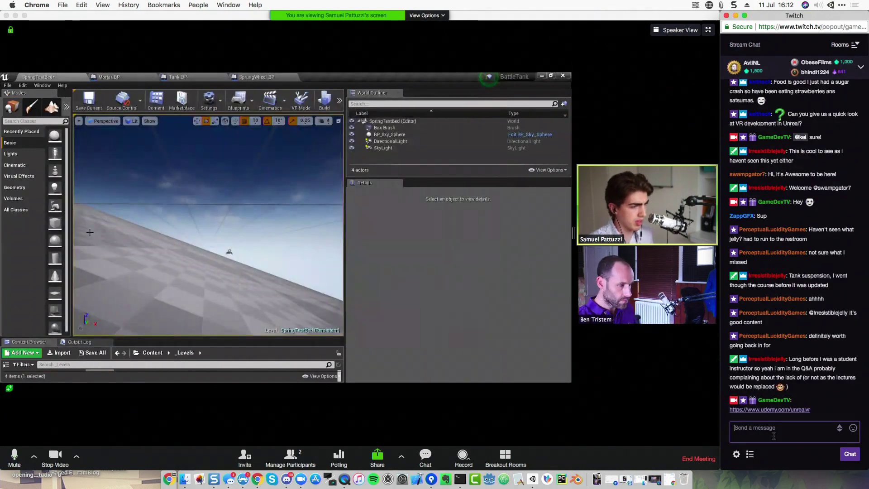
Step: Toggle the host camera off and back on, and reply 'You're welcome' in Twitch chat
click(54, 461)
click(53, 460)
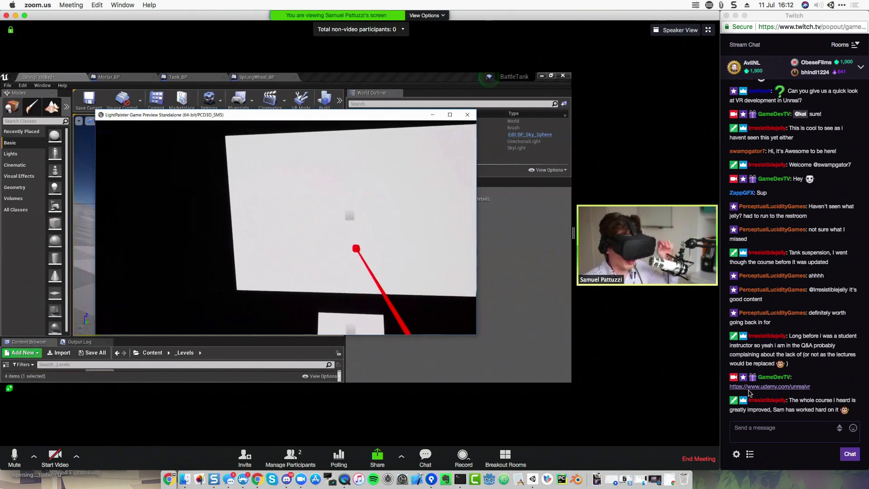
click(55, 455)
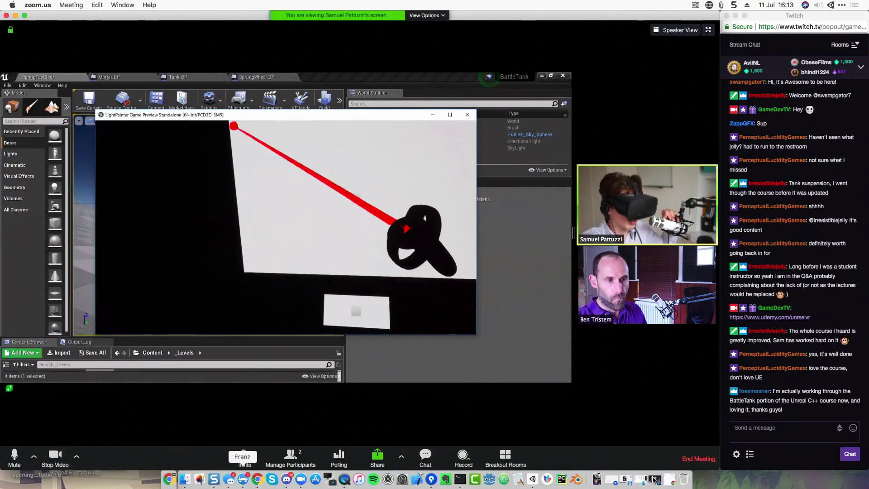
click(792, 431)
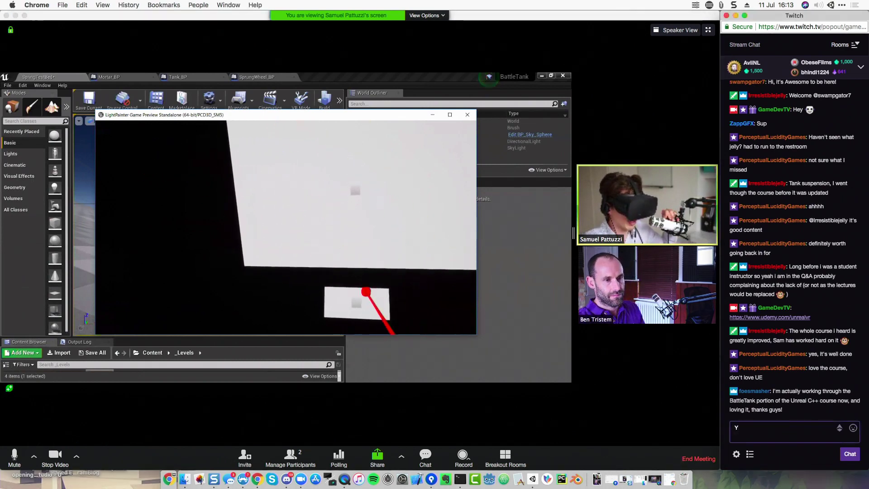
text(You're welcome)
key(Return)
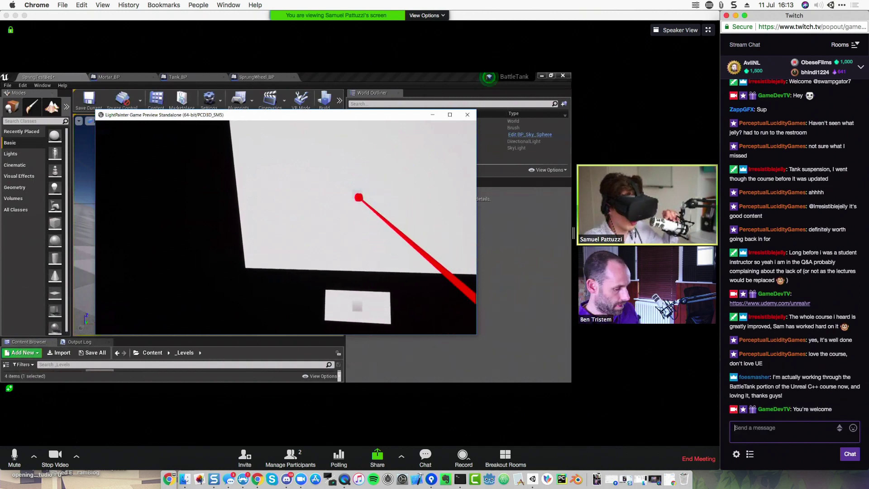
Step: Turn the host camera off again and start drafting a reply about Events around the RPG
click(45, 460)
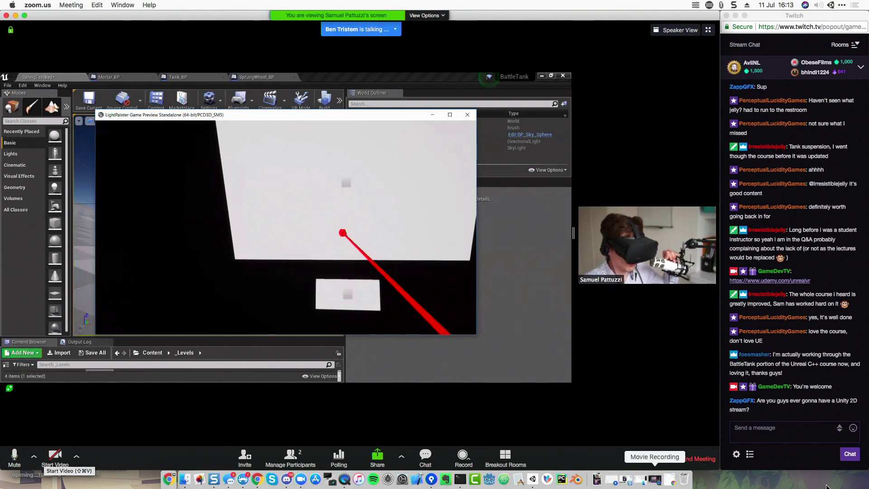
click(812, 432)
text(absolute)
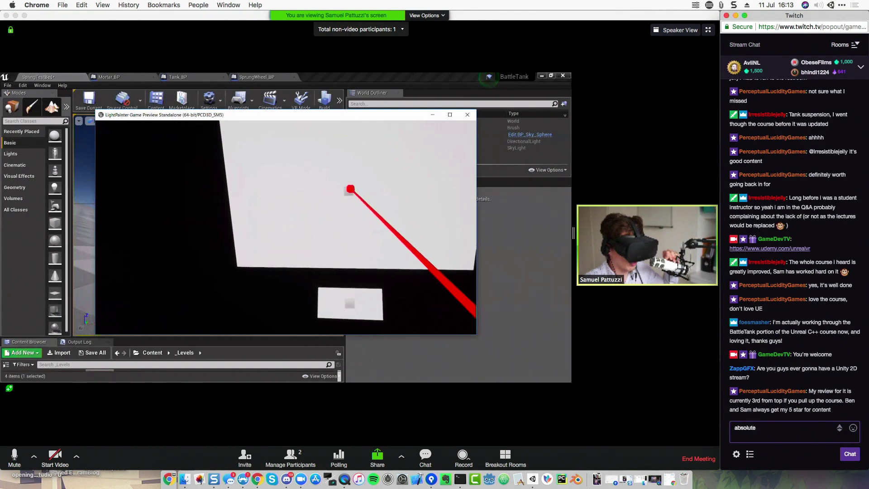
text(ly, check o)
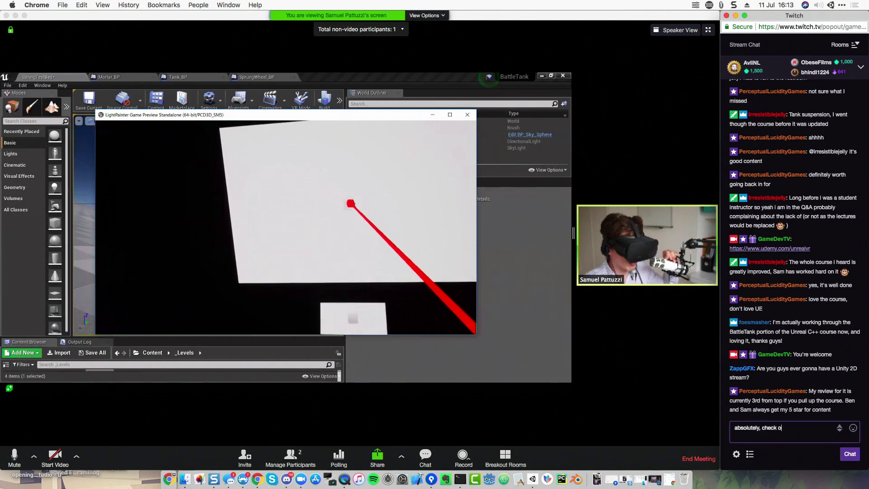
text(ur Events, we have lo)
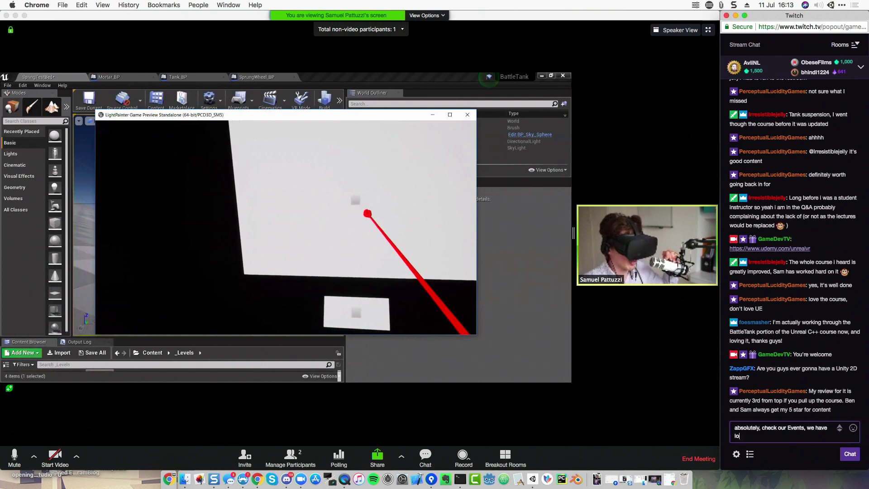
text(ads espec)
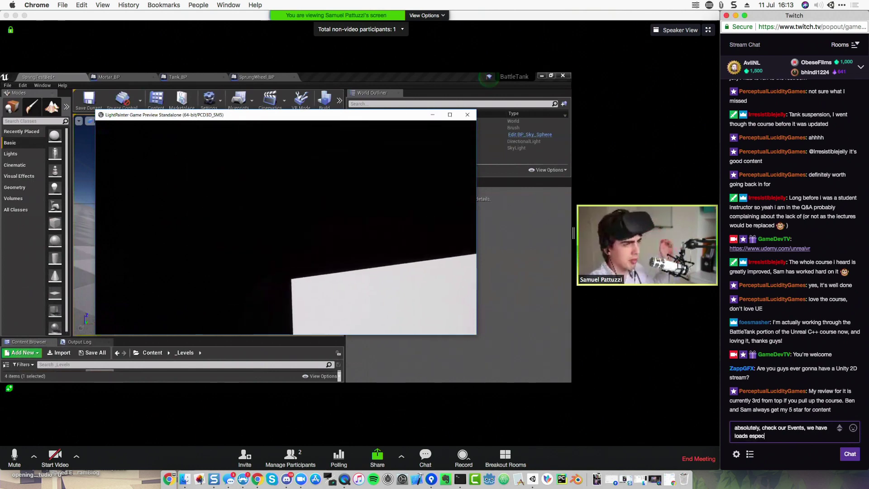
text(ially around the RP)
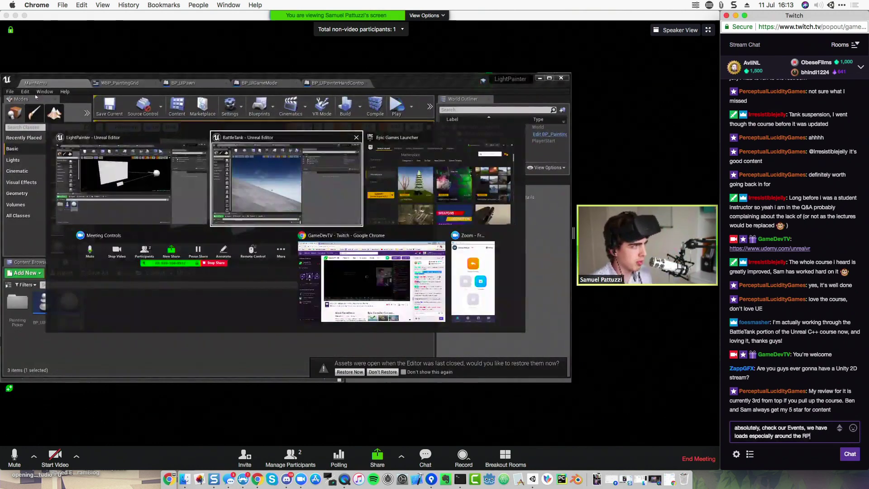
text(G... I'll s)
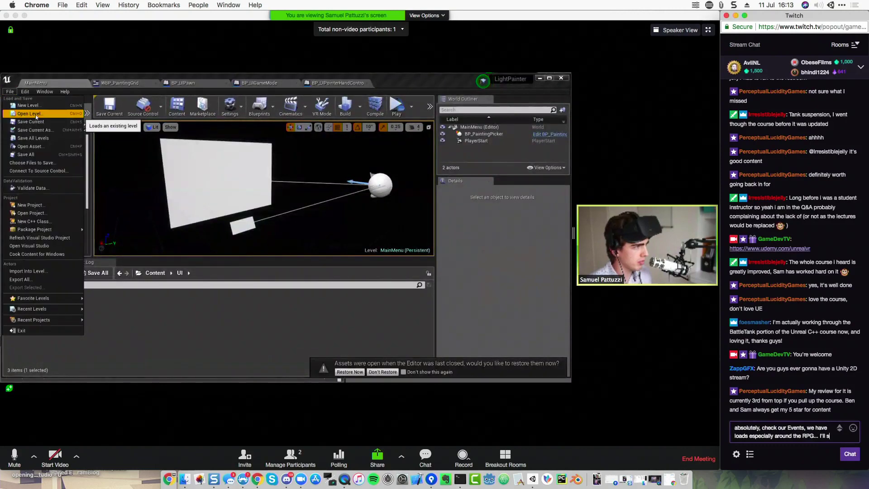
text(chedule another RPG)
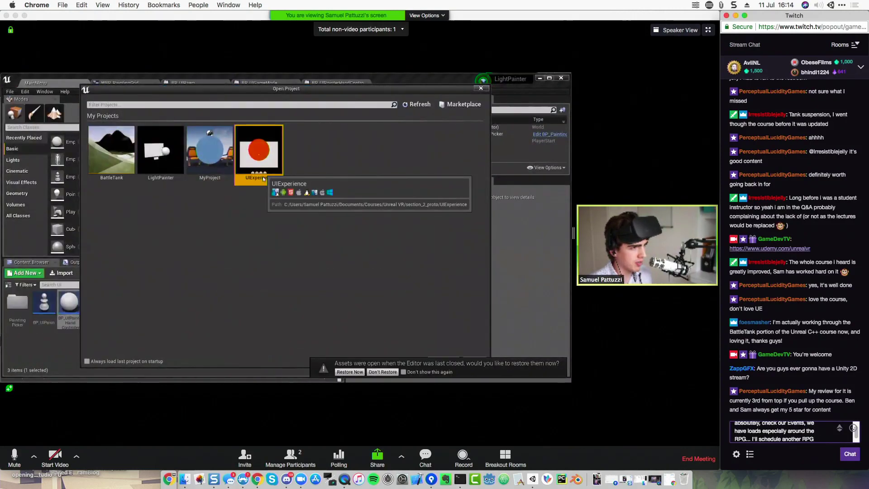
text( noe s)
text(oon and we'll also do some bet)
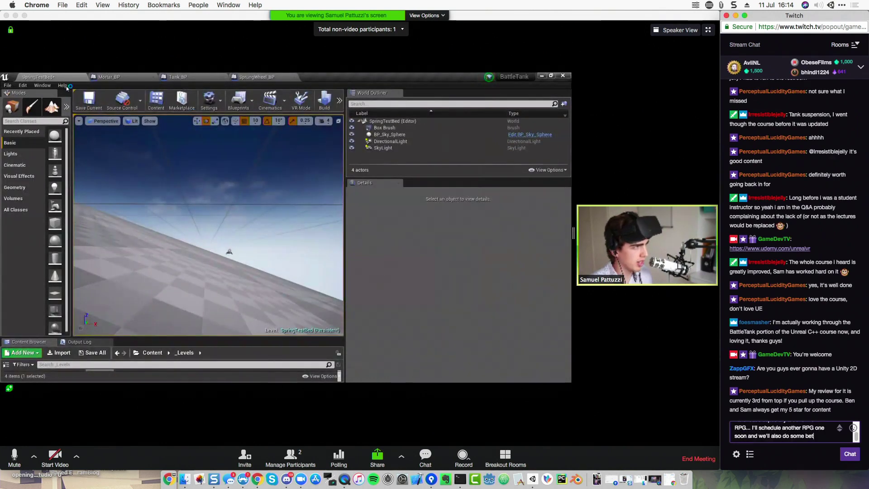
text(ginner wir)
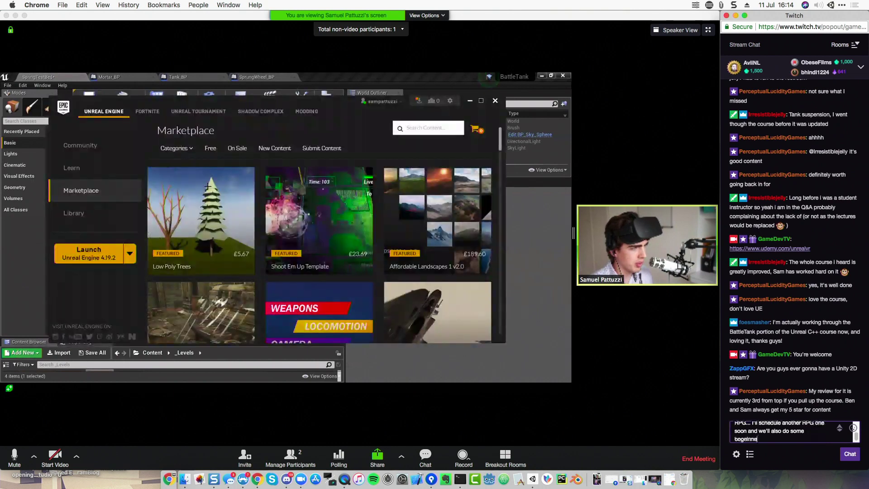
Step: Correct 'beginer' to 'beginner', finish and send the Events reply, then return to Zoom
key(BackSpace)
key(BackSpace)
key(BackSpace)
key(BackSpace)
key(BackSpace)
key(BackSpace)
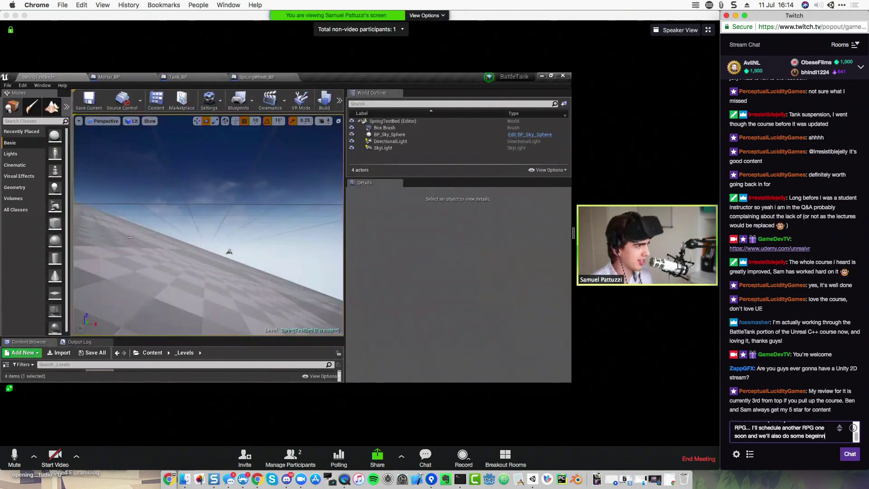
text(iner work with)
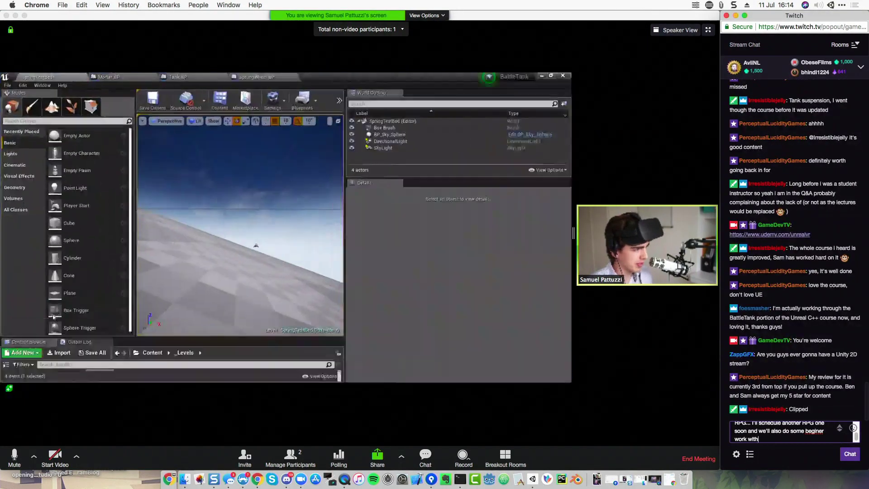
text( Rick)
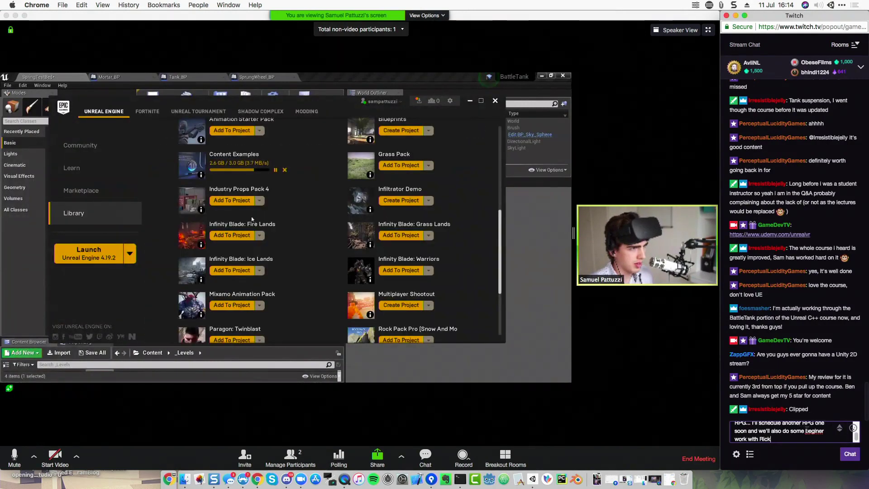
right_click(813, 431)
click(730, 319)
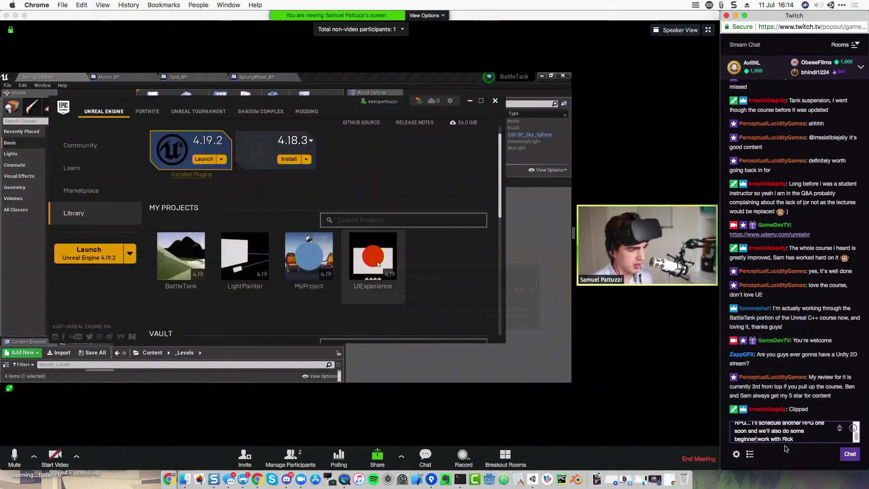
text(ck)
key(Return)
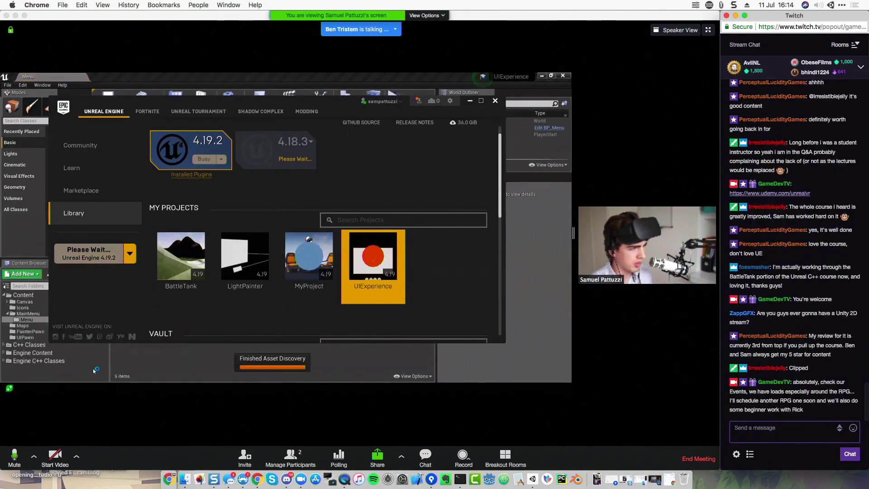
click(112, 371)
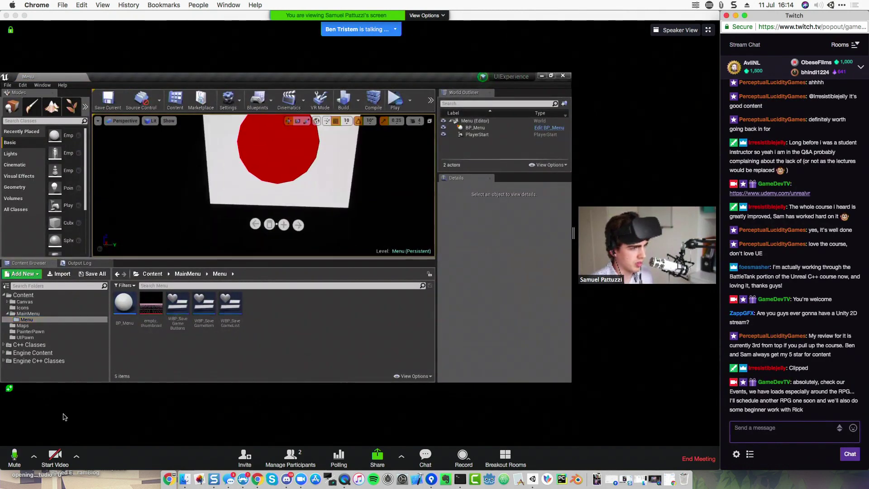
Step: Turn the host's camera back on in Zoom
click(55, 456)
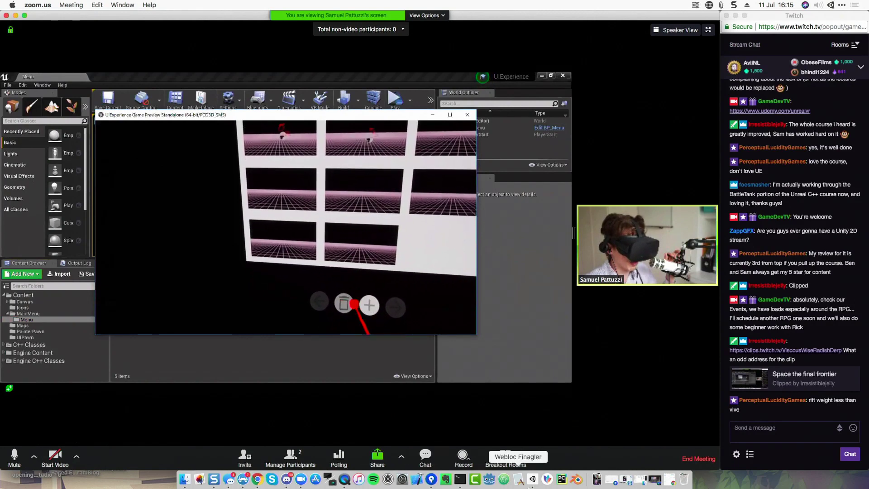
Step: Post "They're using human readable UIDs" in Twitch chat and start drafting "We don't yet, because it's awkward"
click(781, 432)
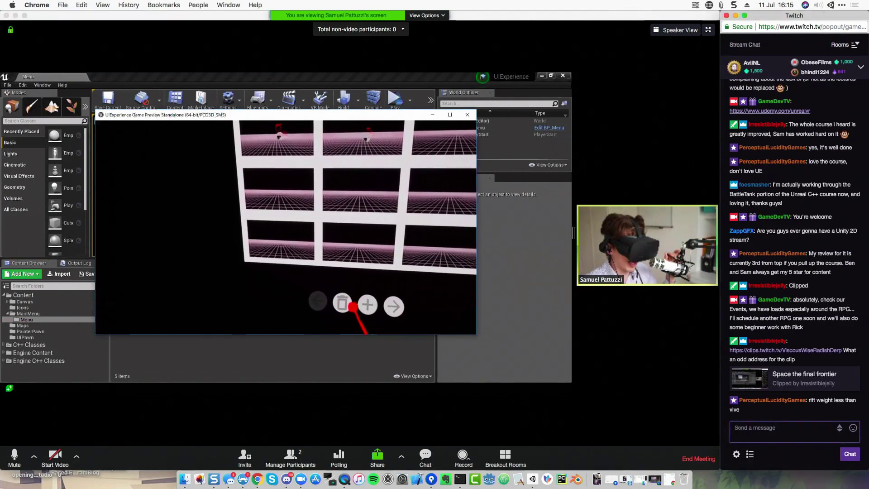
text(They're using hh)
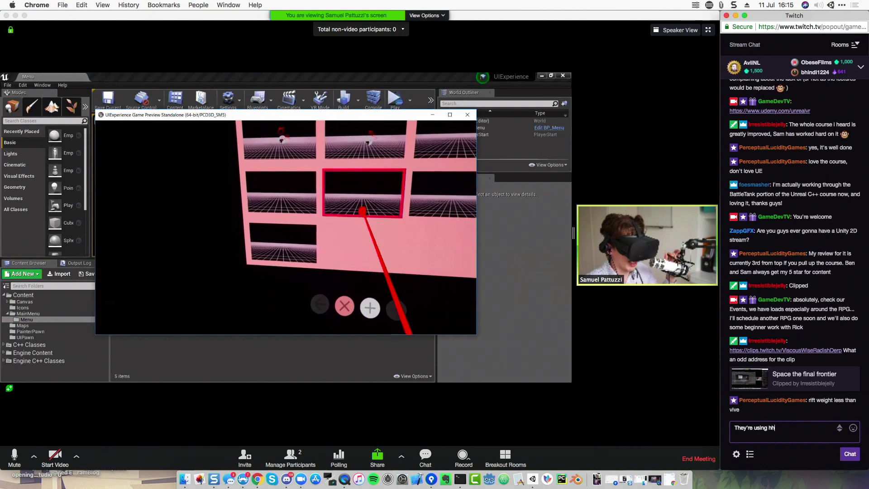
key(BackSpace)
text(uman readable UID)
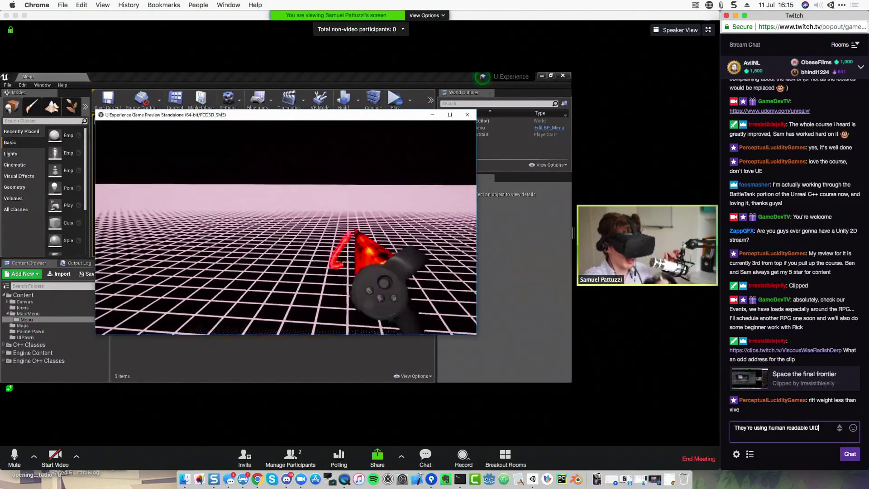
text(s)
key(Return)
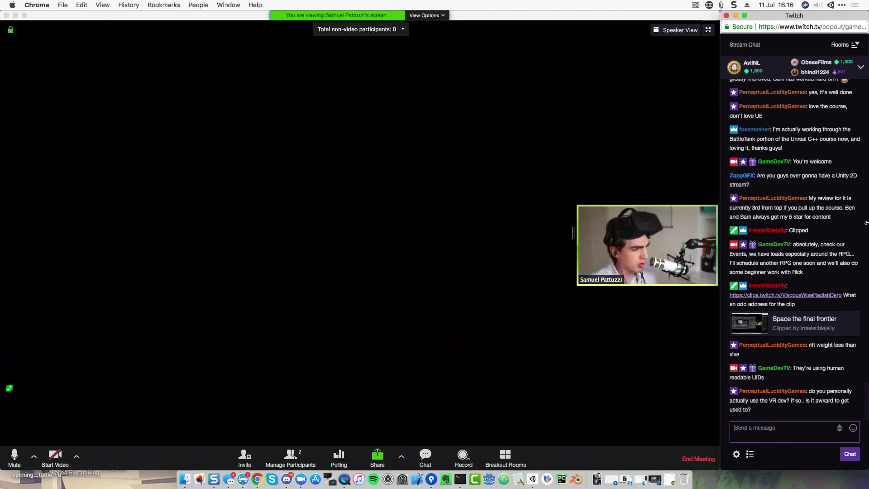
text(We don't yet, bec)
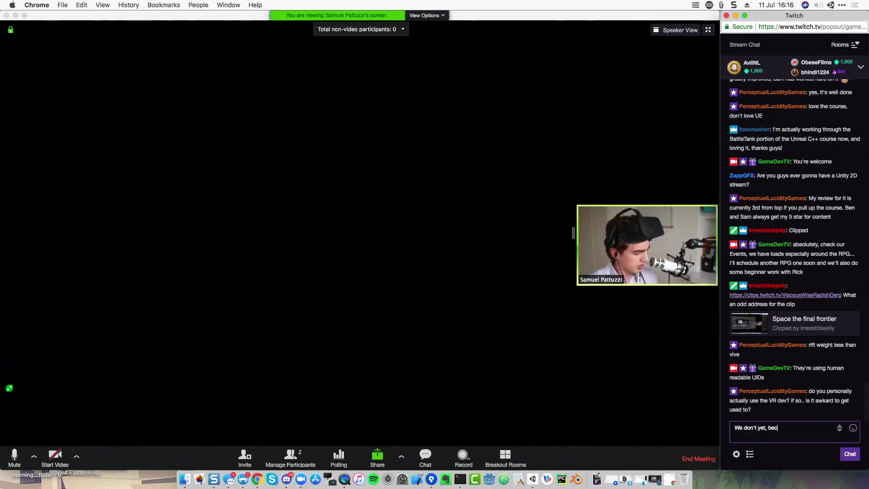
text(ause it's awkwar)
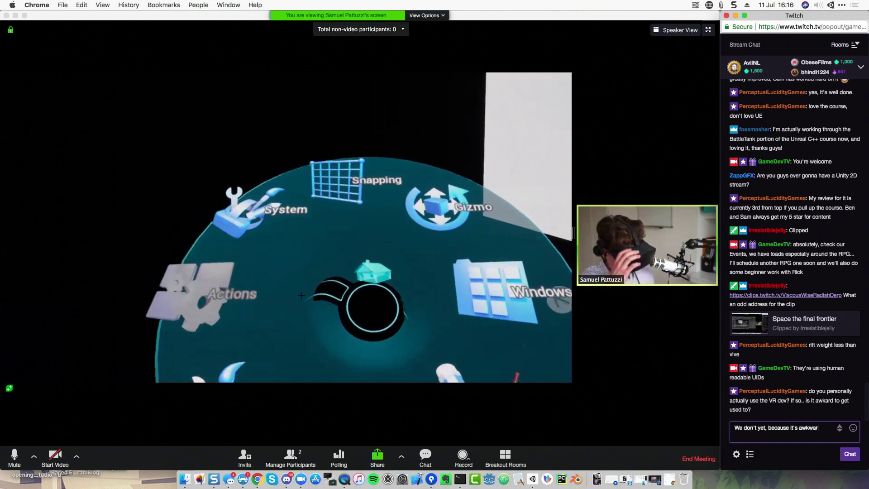
text(d)
Step: Send the drafted reply "We don't yet, because it's awkward" to the Twitch chat
key(Return)
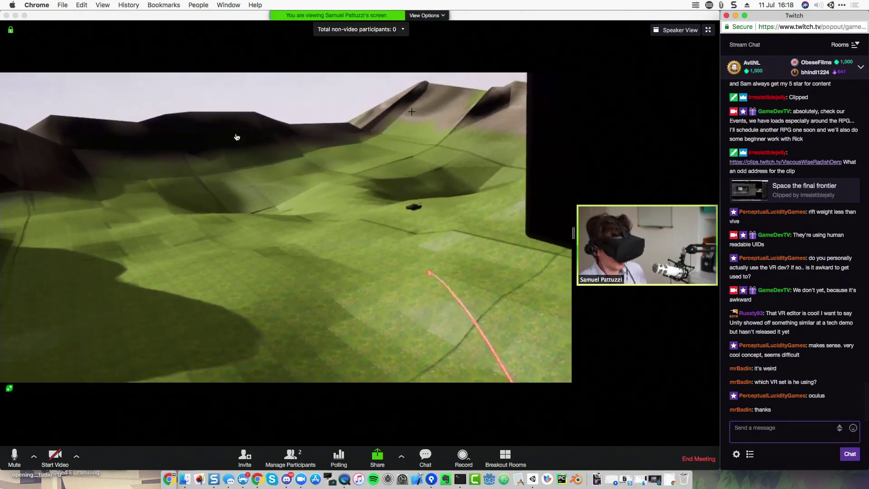
Step: Toggle the Zoom camera on, off and on again, then return to the Twitch chat window
click(55, 455)
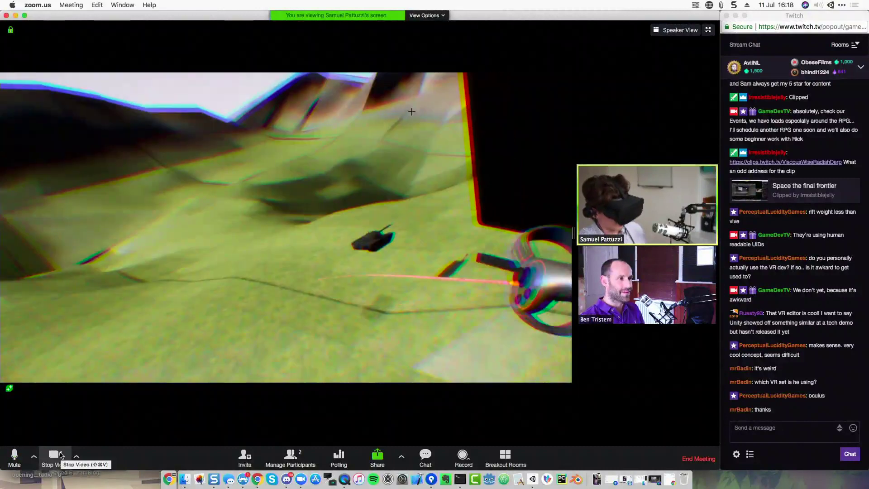
click(56, 455)
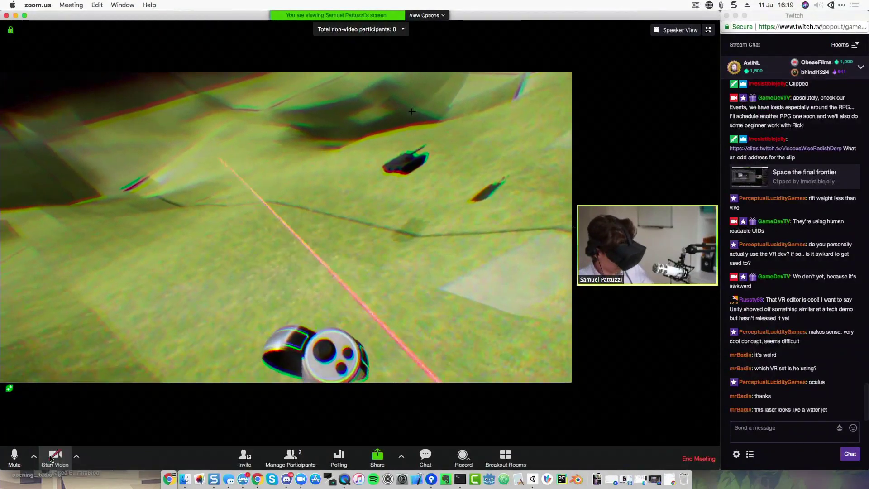
click(55, 456)
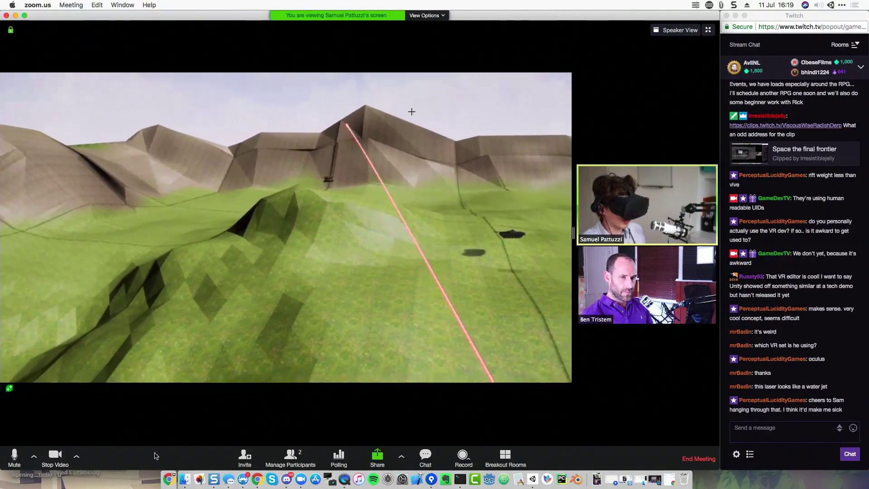
click(795, 363)
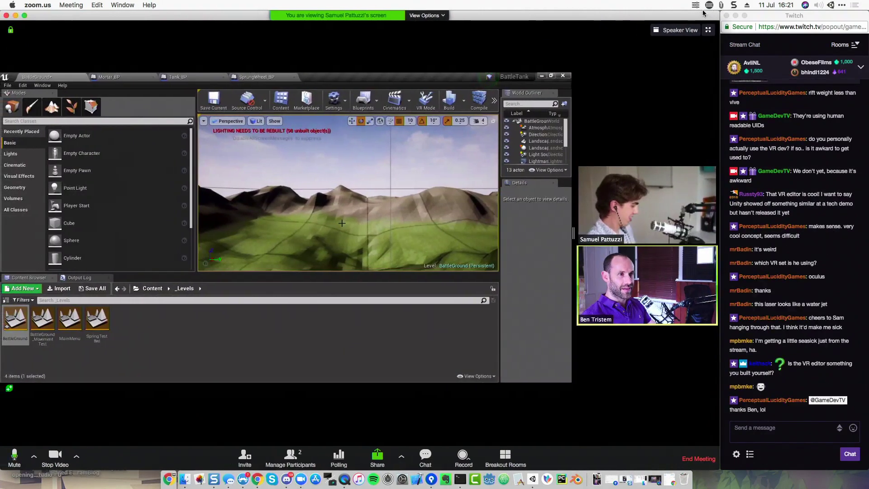
Step: Focus the Twitch popout chat's message box to write a new reply
click(791, 438)
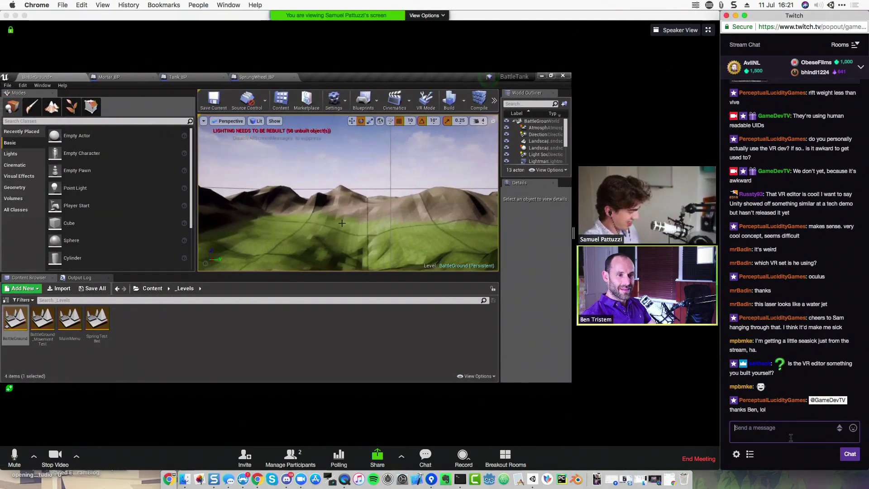
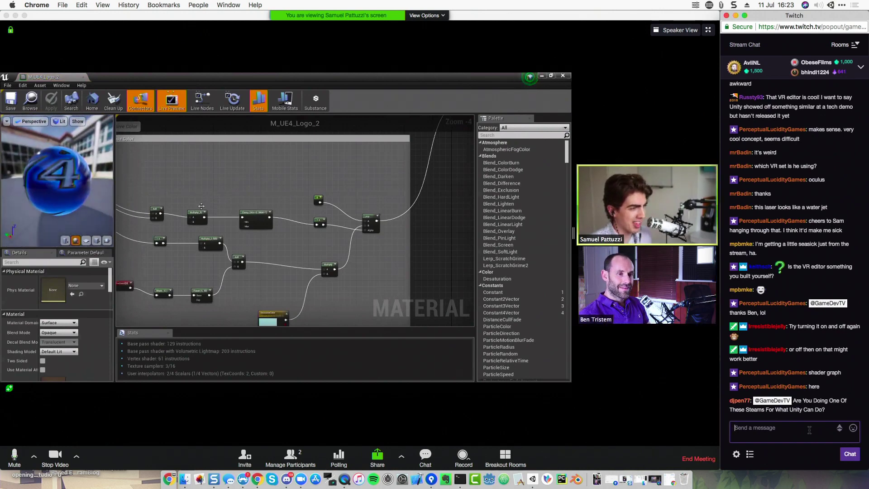
Step: Reply to a viewer in chat: only the Unity RPG series for now, regular Unreal streams likely next month
text(@)
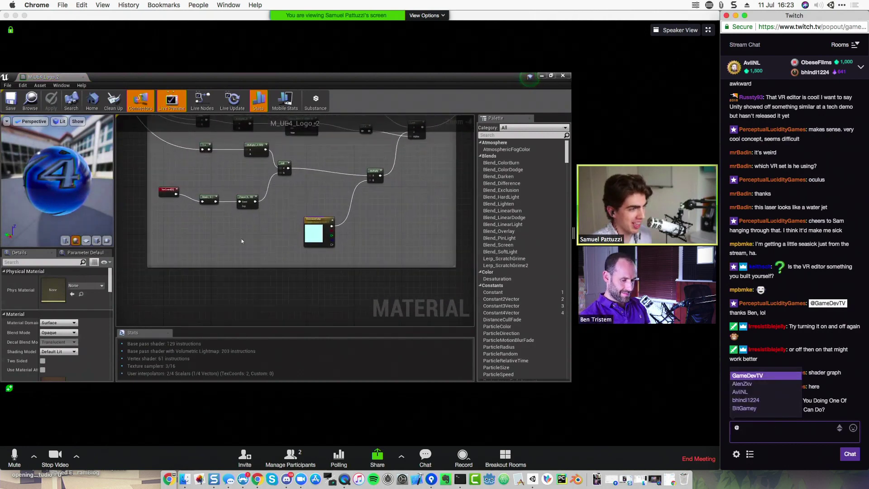
text(djpen77 we)
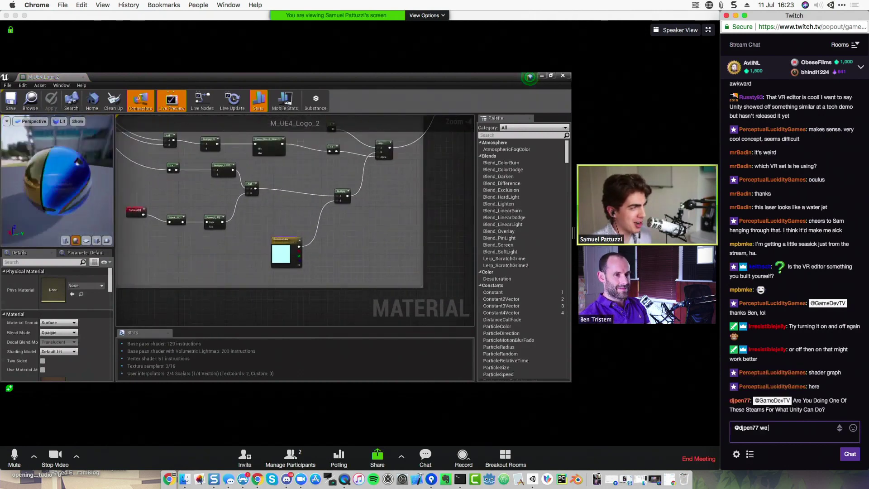
text( only hav ehtge)
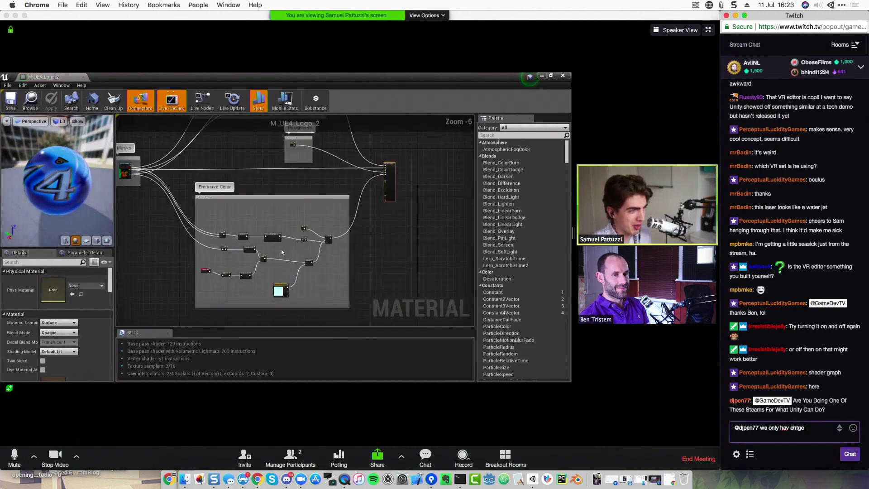
key(BackSpace)
key(BackSpace)
key(BackSpace)
key(BackSpace)
key(BackSpace)
key(BackSpace)
text(e the U)
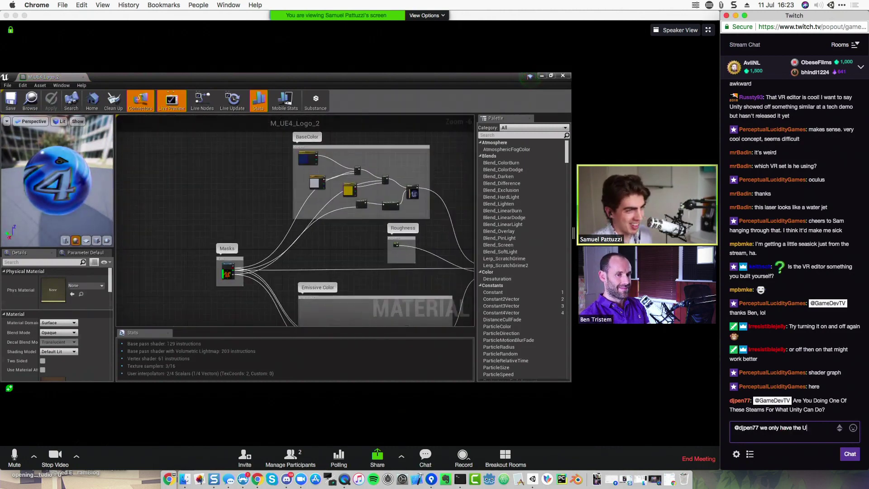
text(nity RPG series)
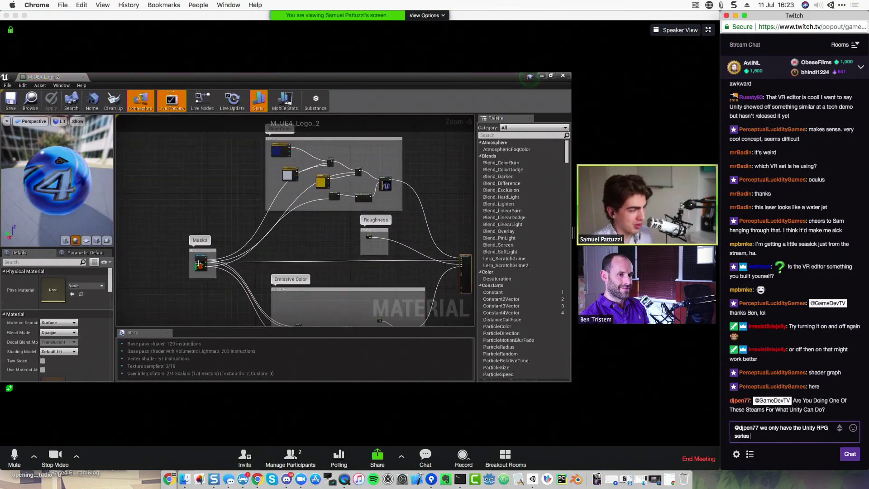
text( at the moment, but)
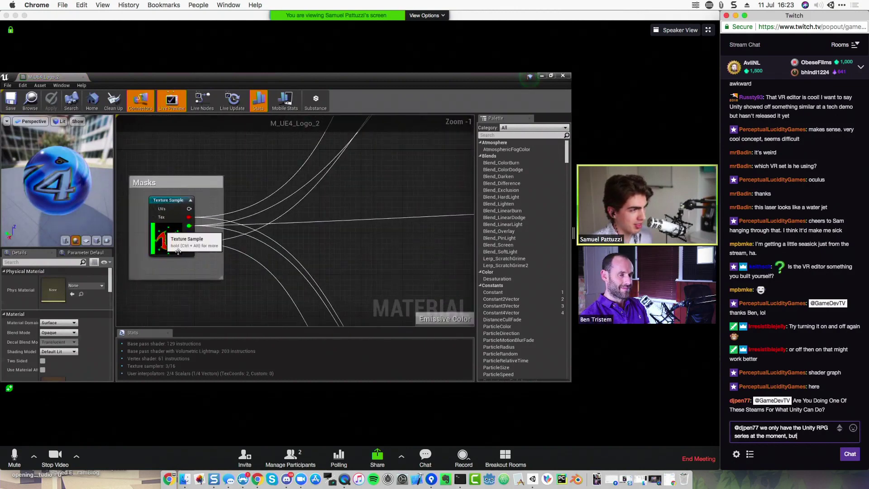
text( next month w)
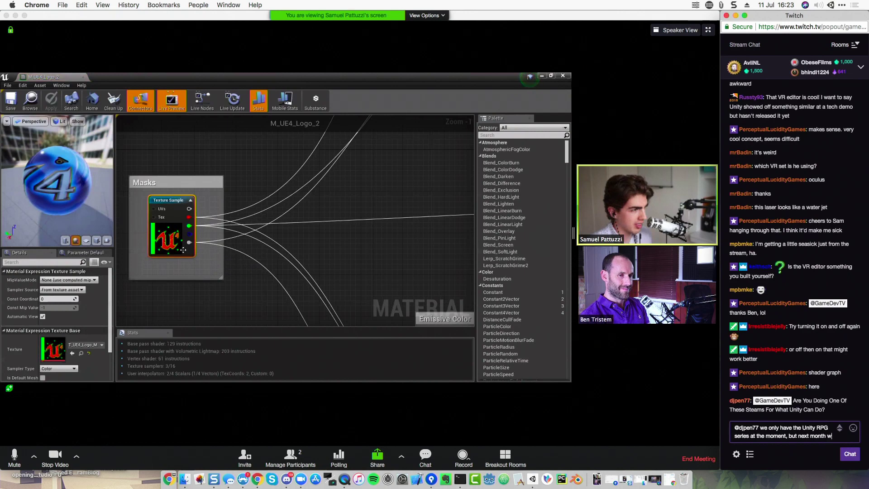
text(e'll probably start)
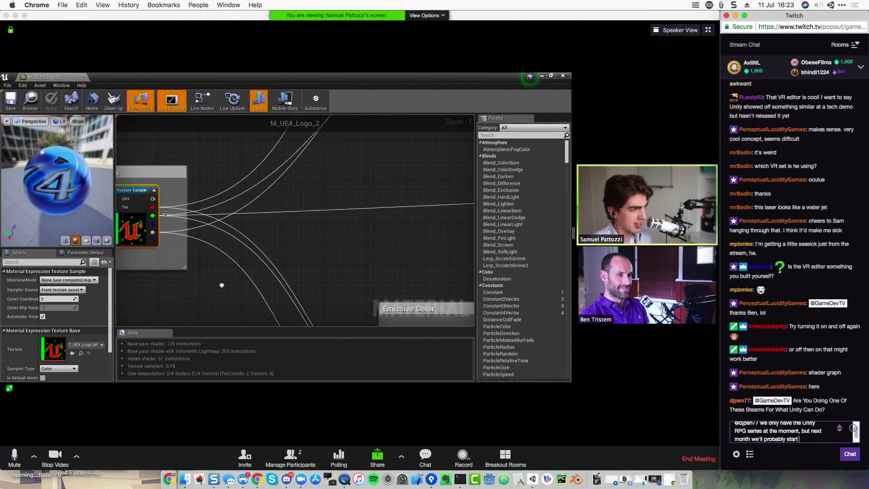
text( a regular Unity strea)
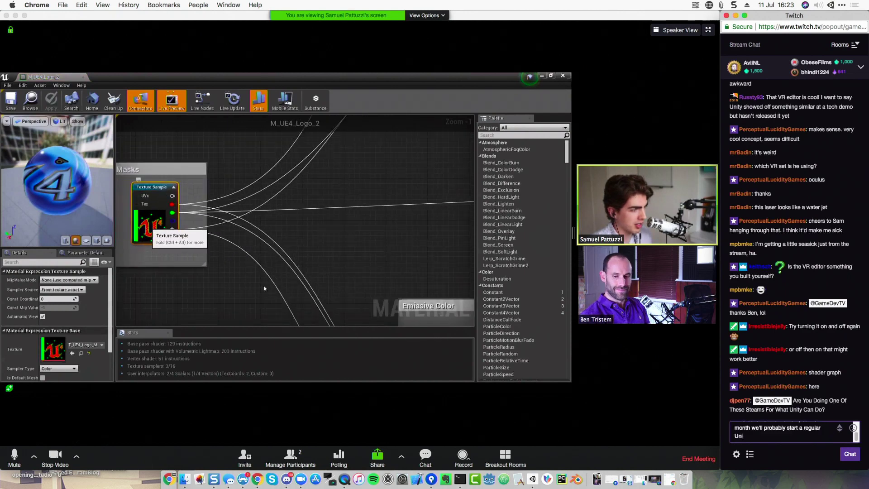
text(m too)
key(Return)
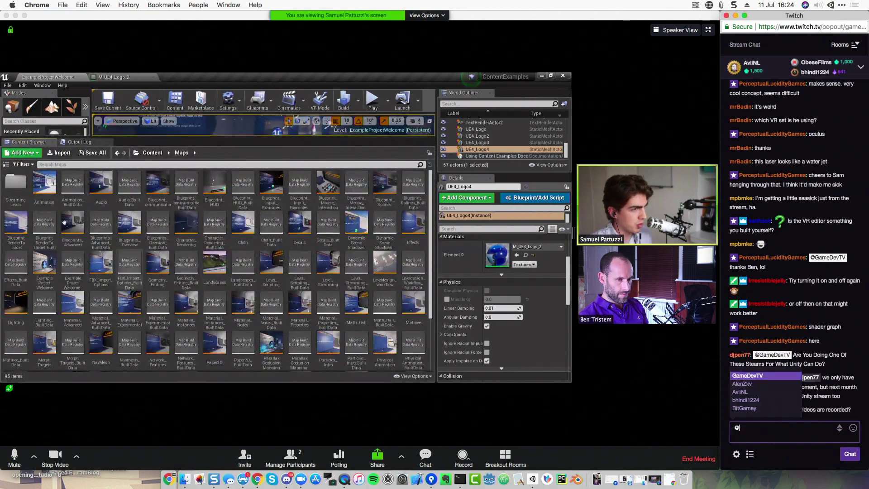
Step: Tell a viewer in chat that all streams are kept 60 days, some moving to YouTube
text(@mrBadin they all are, for)
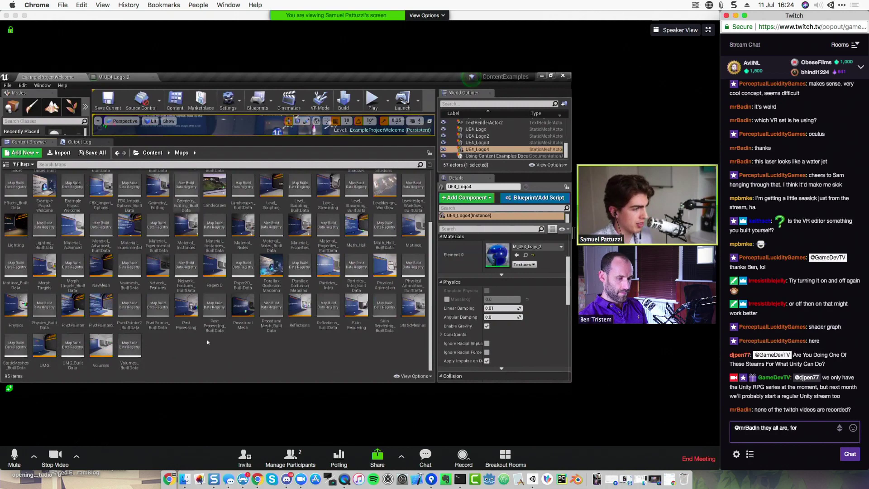
text( 60 days then some)
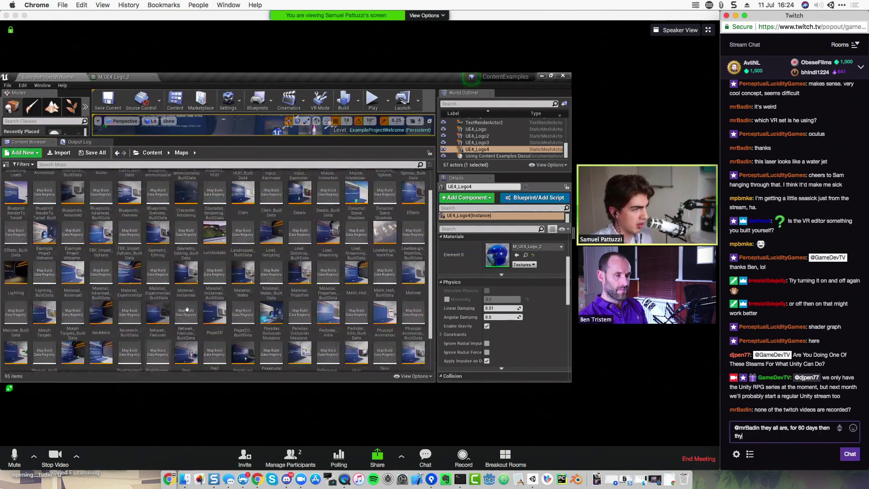
text( will go to )
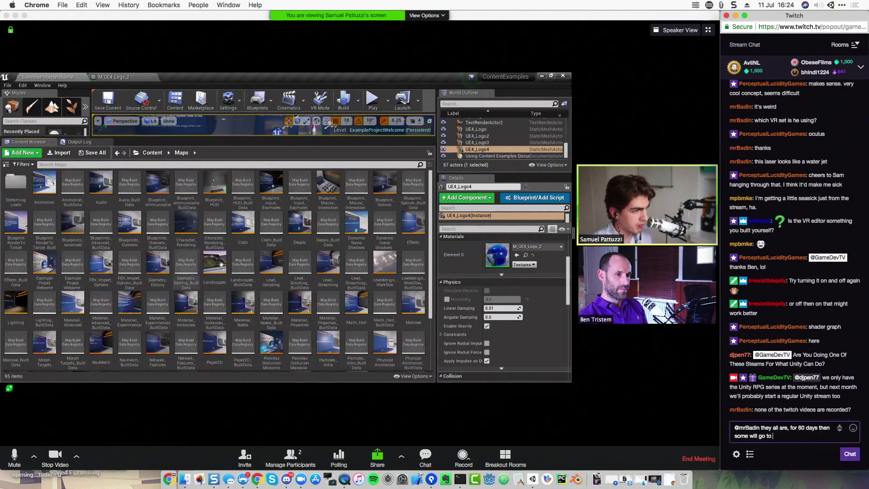
text(YouTube)
key(Return)
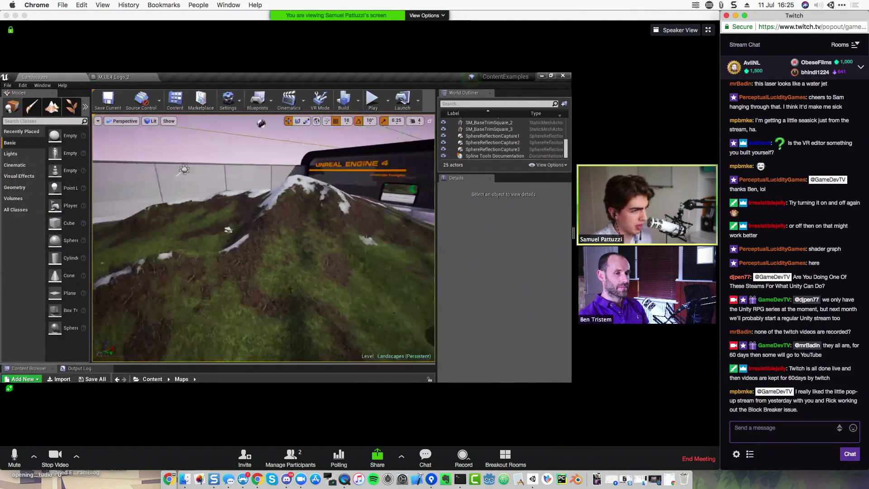
Step: Type the text 'co' to begin the command
text(co)
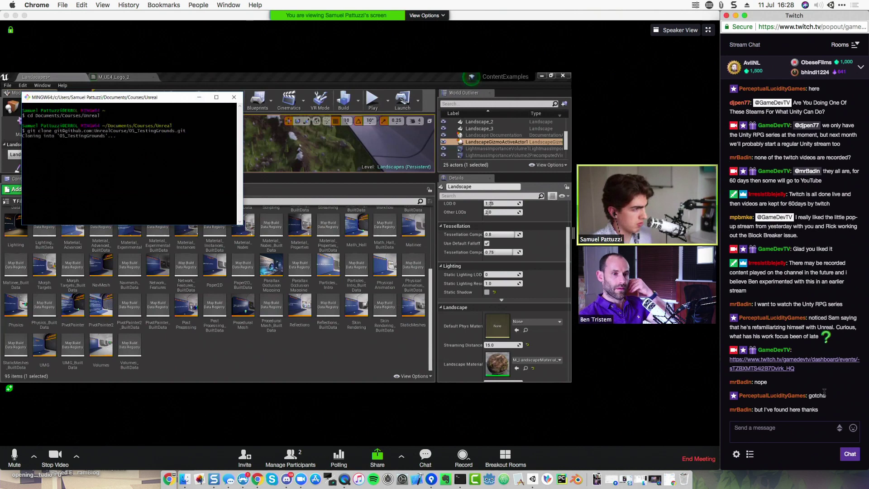
Step: Move the terminal further right and post the Udemy Unreal course link in chat
drag(196, 97, 285, 102)
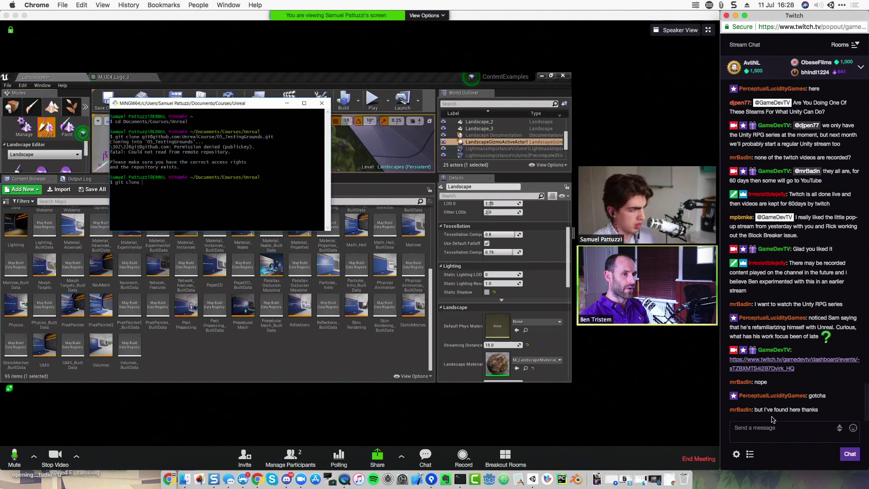
text(udemyun)
key(BackSpace)
key(BackSpace)
key(BackSpace)
key(BackSpace)
key(BackSpace)
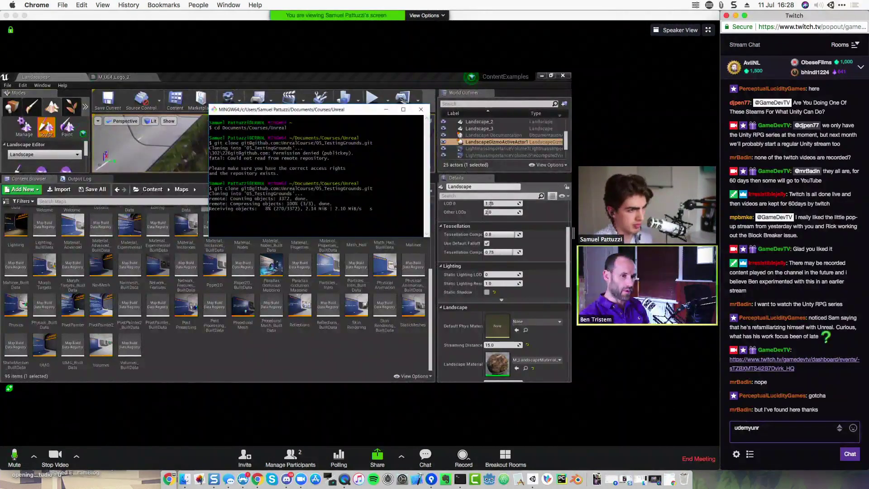
text(unreal)
key(Return)
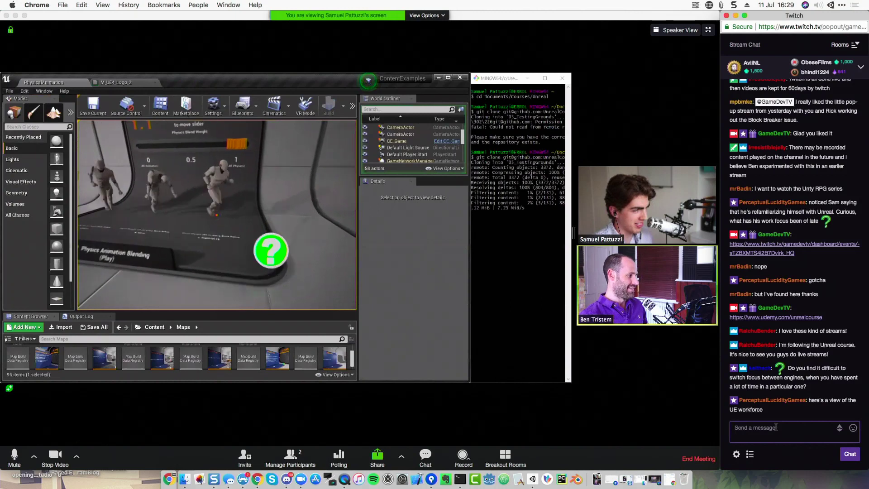
Step: Start a chat reply with an autocompleted @-mention of a viewer
click(776, 427)
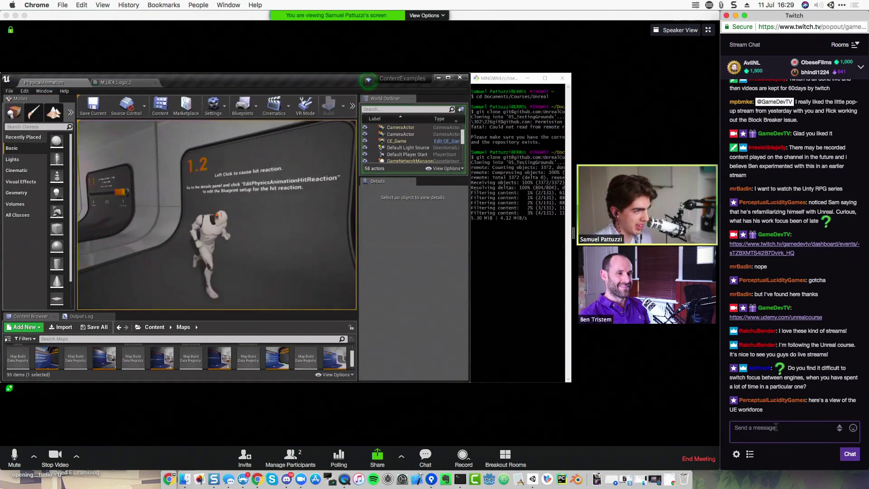
text(?@K)
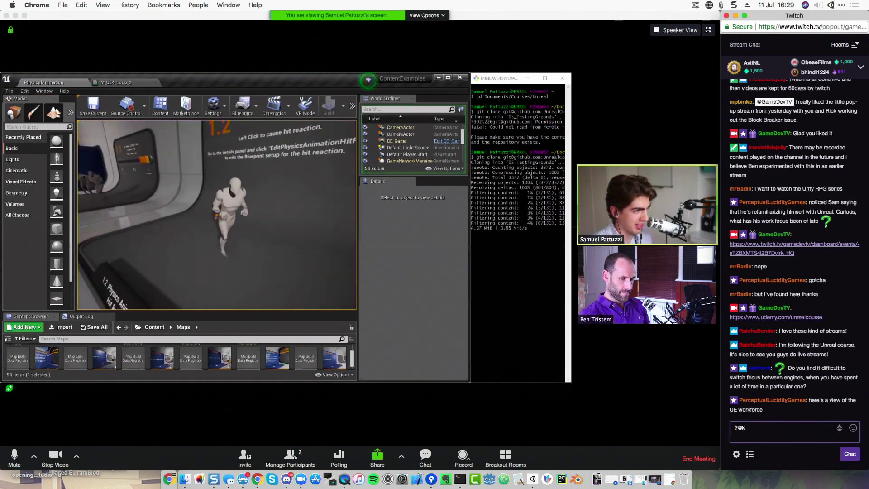
text(@kei)
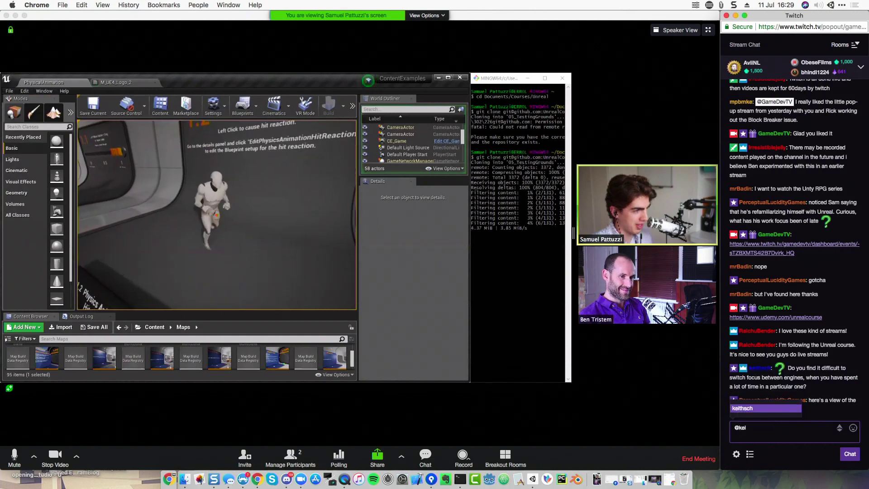
key(Tab)
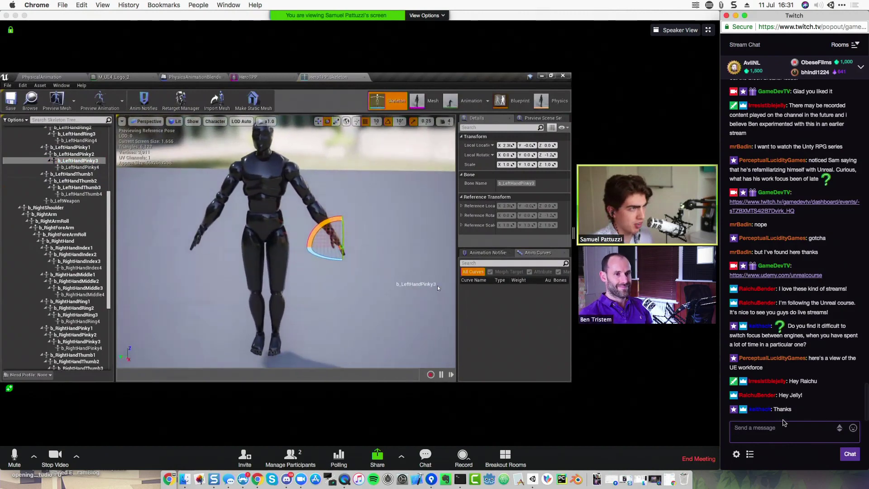
Step: Post the chat reply 'What can I say except....'
text(What can I s)
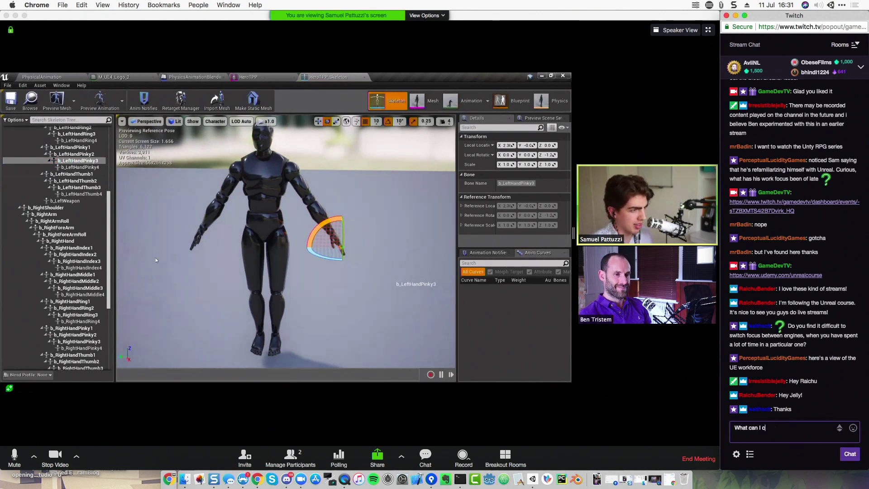
text(ay except....)
key(Return)
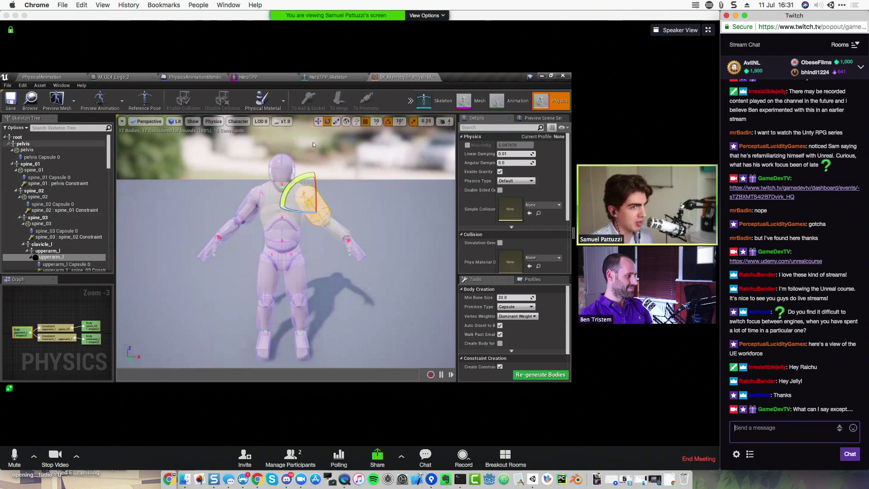
Step: Return to Physics mode, enlarge the body and constraint creation settings, and undo the last two edits
click(424, 101)
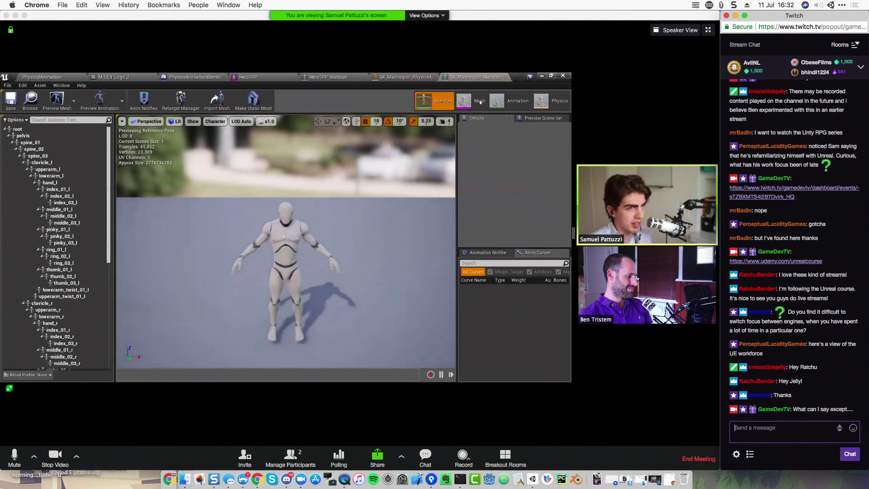
click(548, 103)
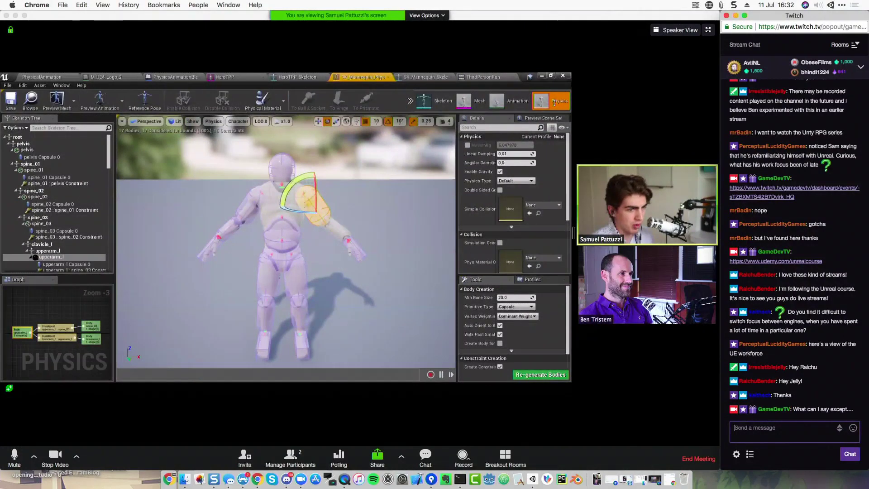
drag(494, 277, 498, 227)
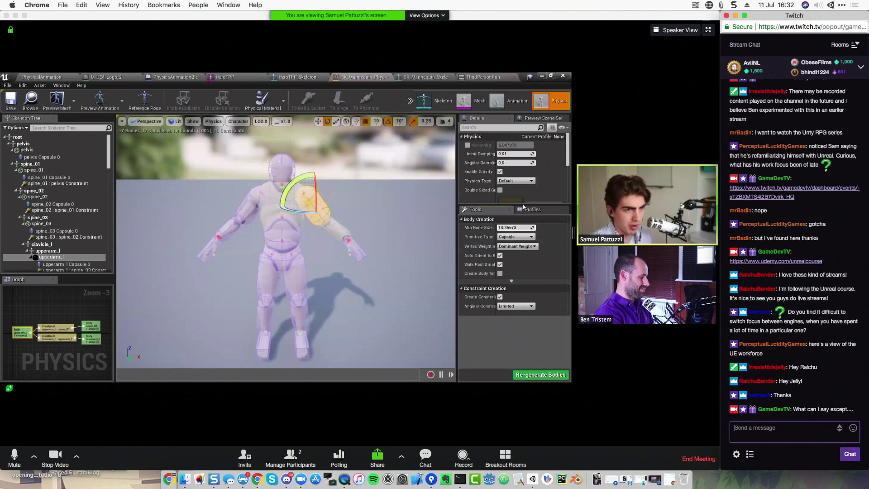
key(ctrl+z)
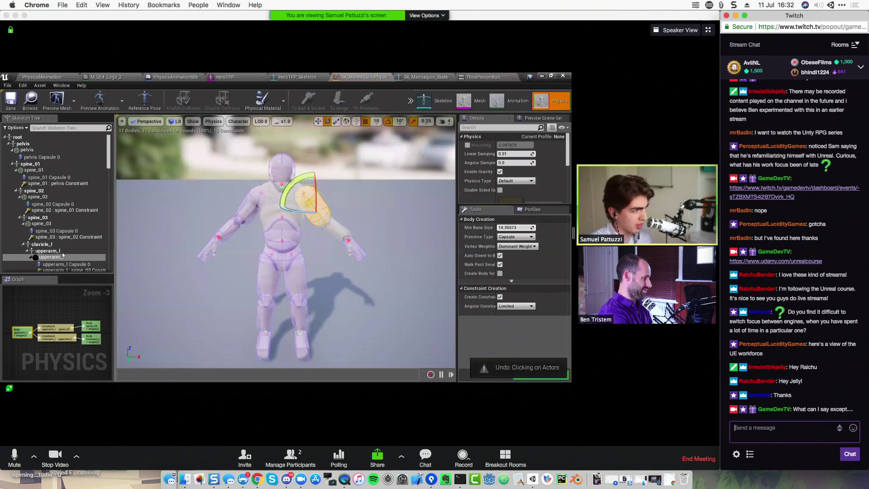
key(ctrl+z)
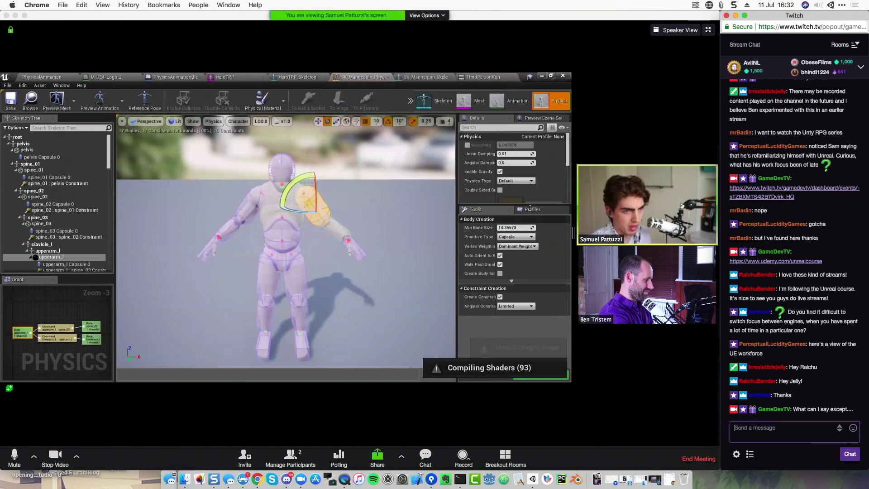
drag(535, 210, 511, 270)
drag(511, 223, 511, 304)
scroll(468, 231, down, 2)
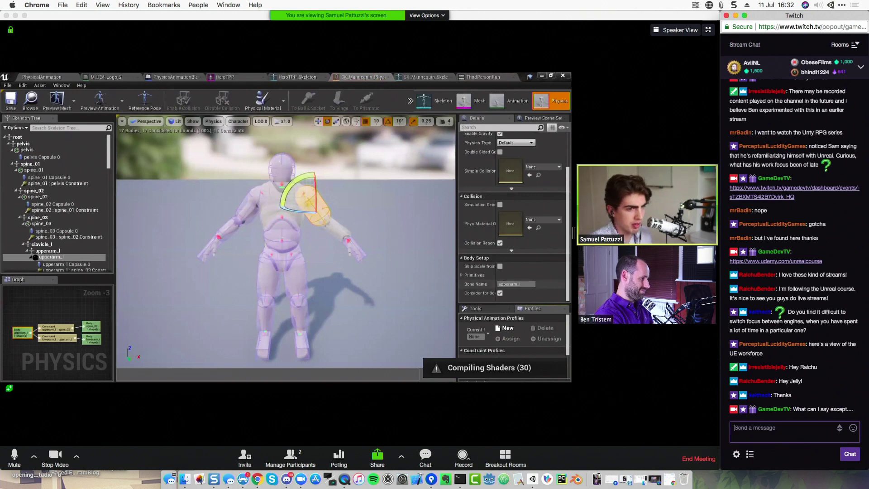
scroll(572, 211, up, 2)
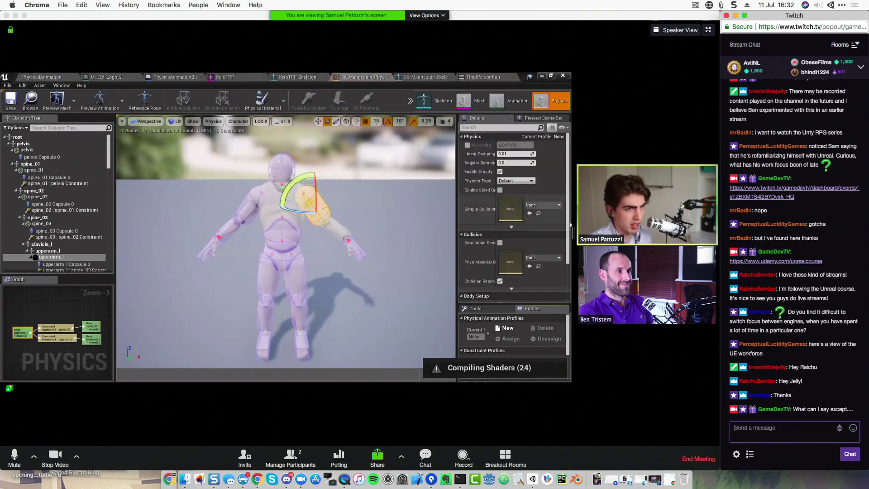
scroll(570, 204, down, 2)
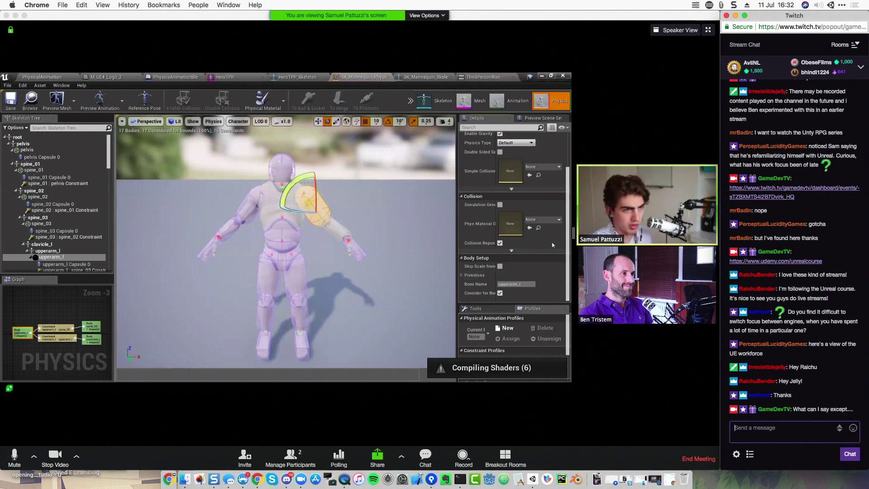
scroll(500, 169, up, 2)
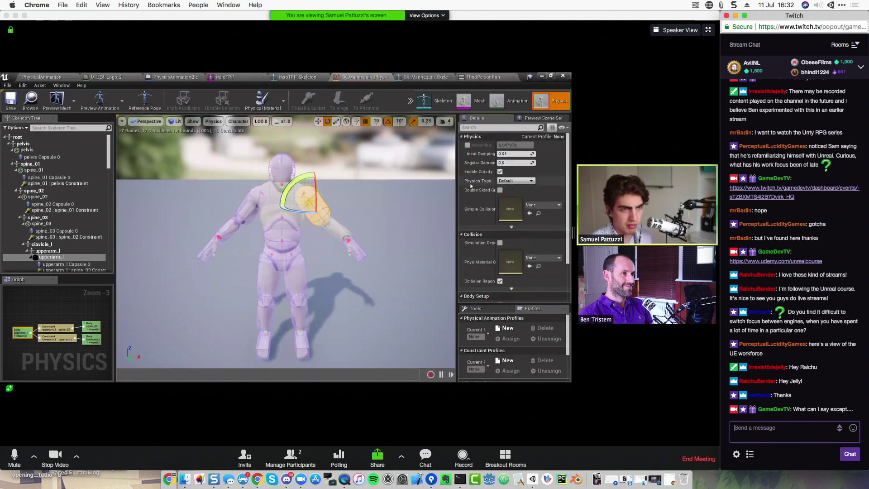
scroll(507, 245, down, 2)
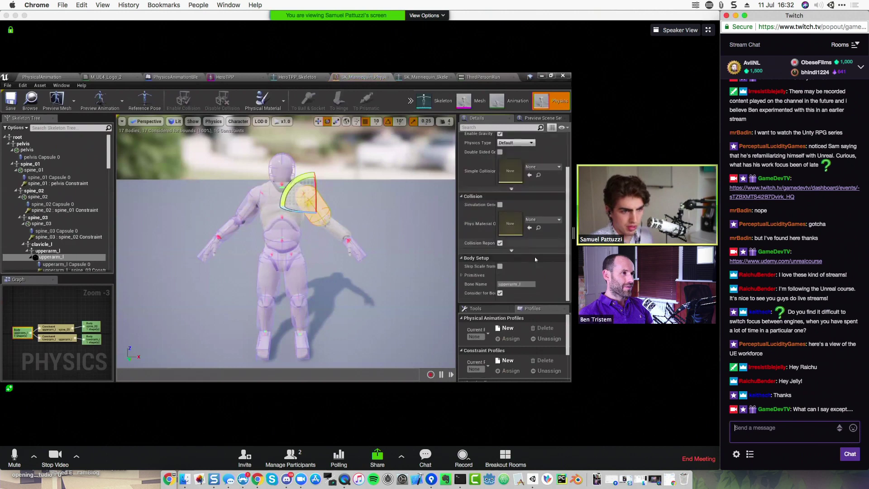
click(463, 275)
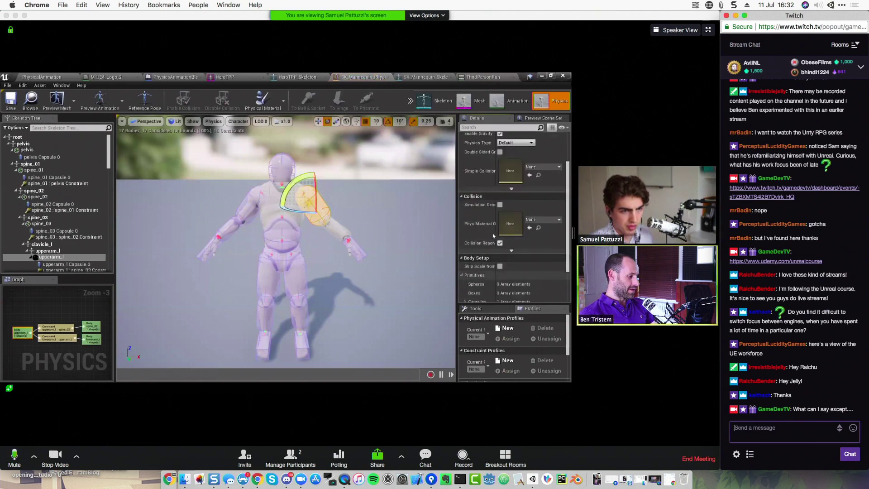
scroll(465, 271, down, 2)
click(465, 267)
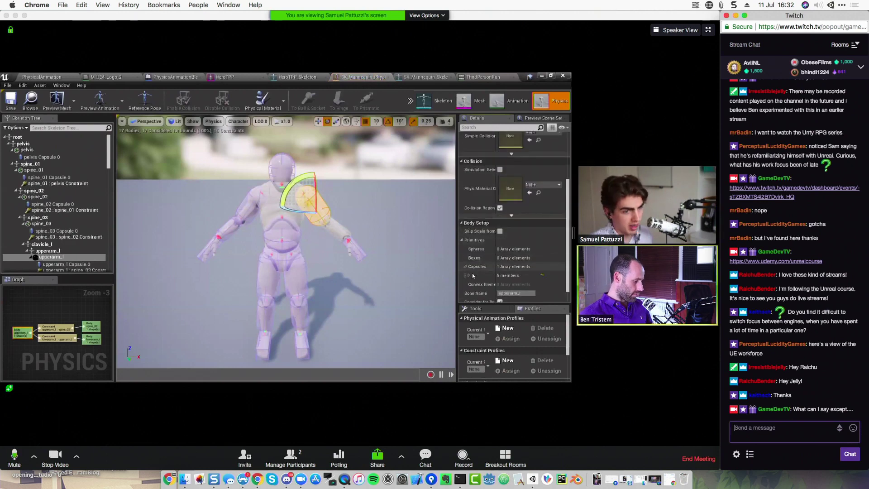
click(469, 275)
scroll(467, 244, down, 3)
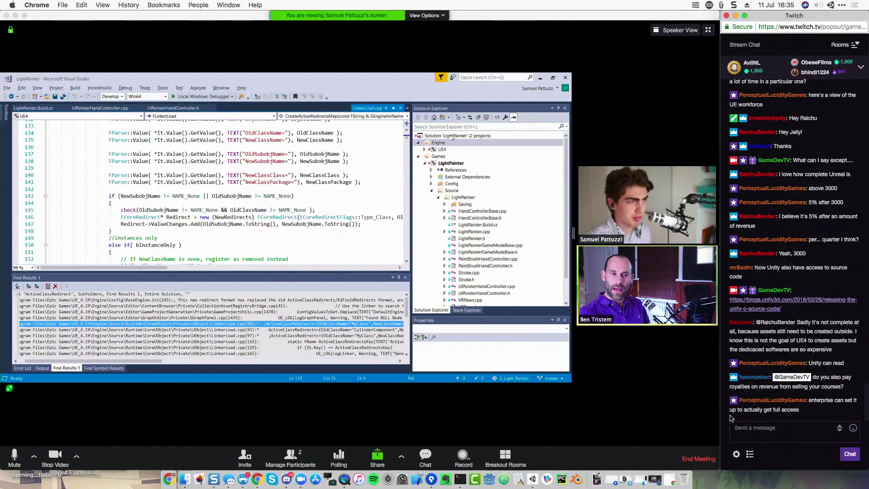
Step: Bring the Zoom screen share to the front
drag(721, 414, 727, 414)
click(707, 414)
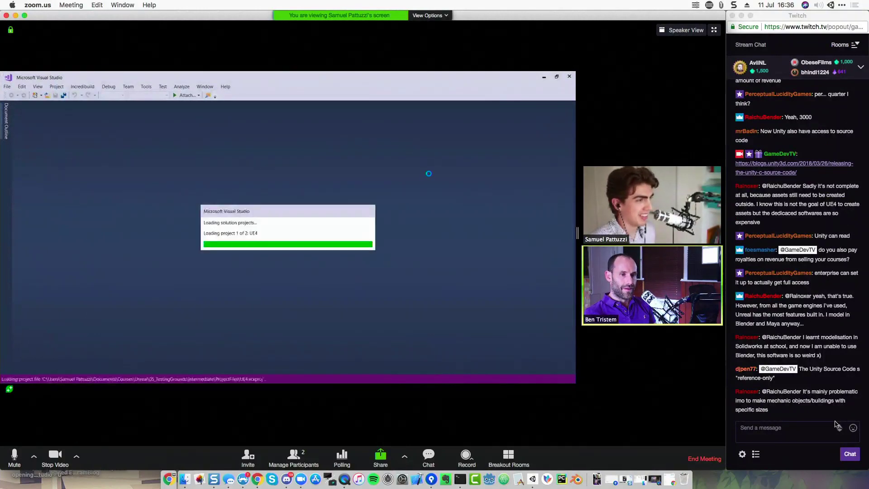
Step: Switch to the Twitch chat window
click(804, 429)
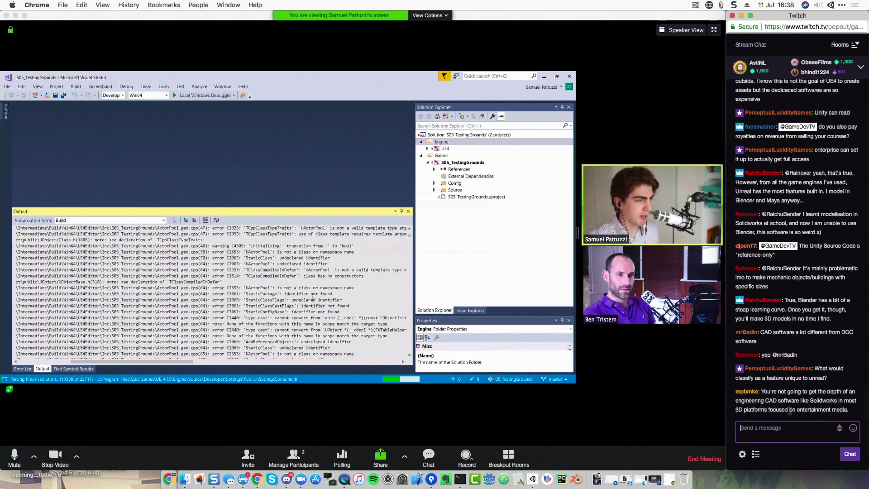
Step: Start writing a message in the stream chat
click(789, 435)
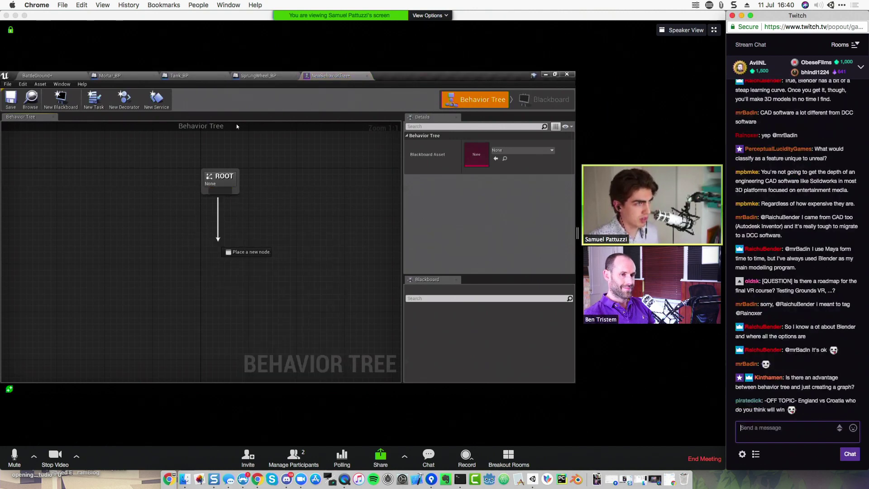
Step: Post 'It's nearly Stretch-o-Clock' in chat, then ask a viewer 'what sort of graph?'
text(It's)
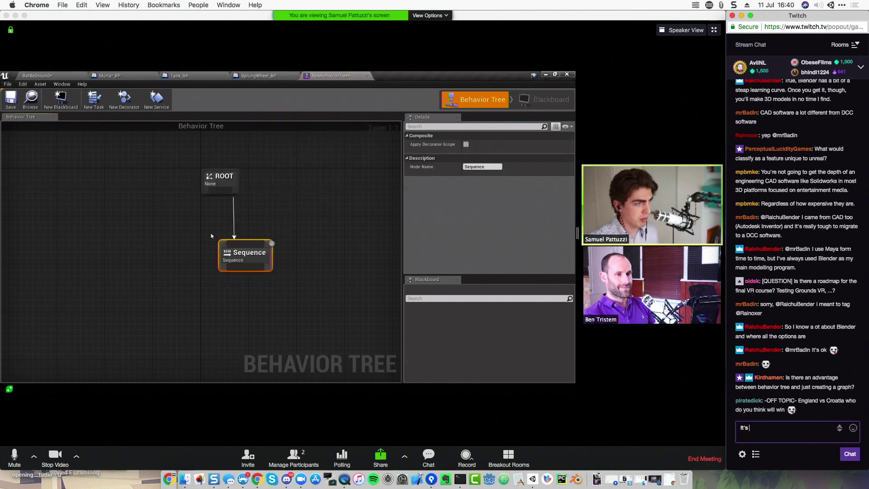
text( nearly Stre)
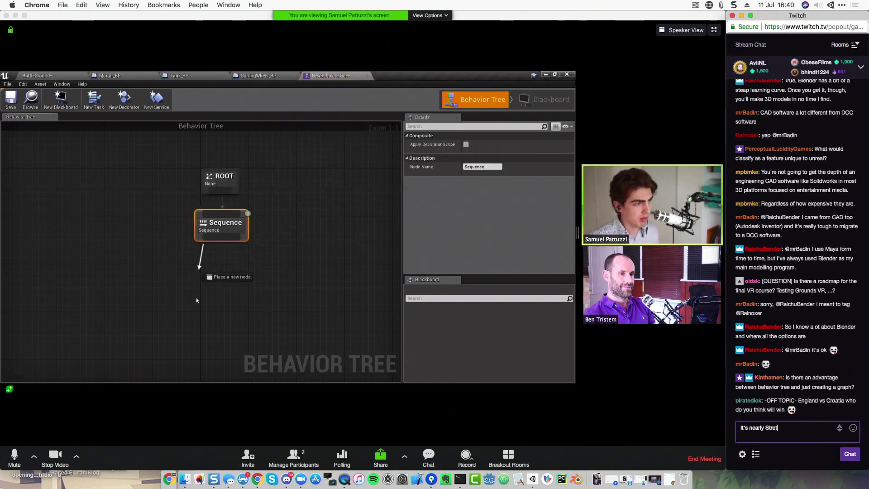
text(t)
text(ch-o-Clock)
key(Return)
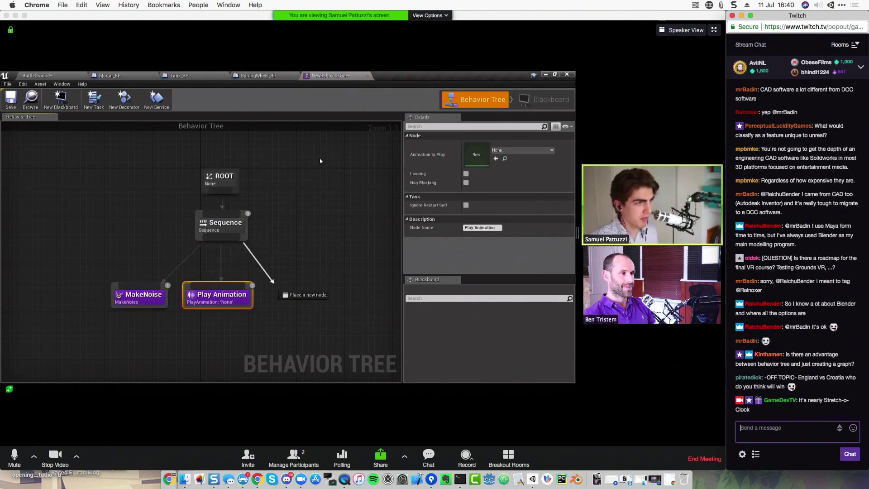
text(@)
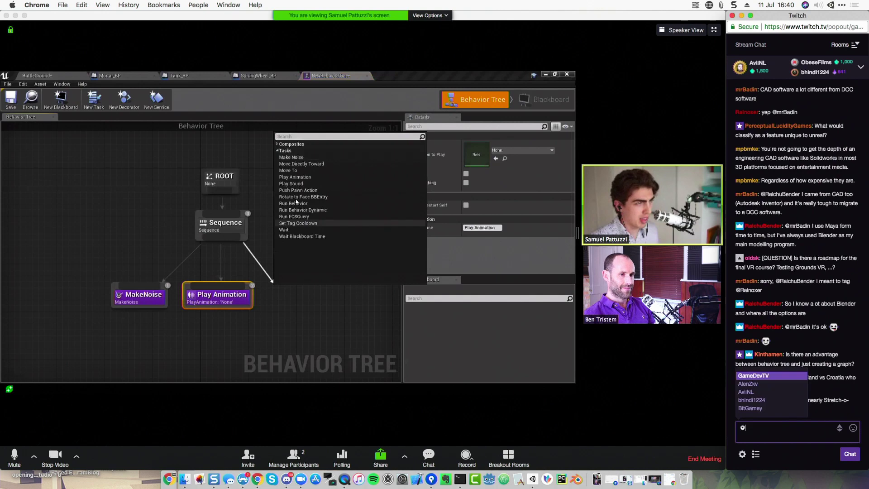
text(Kin)
key(Tab)
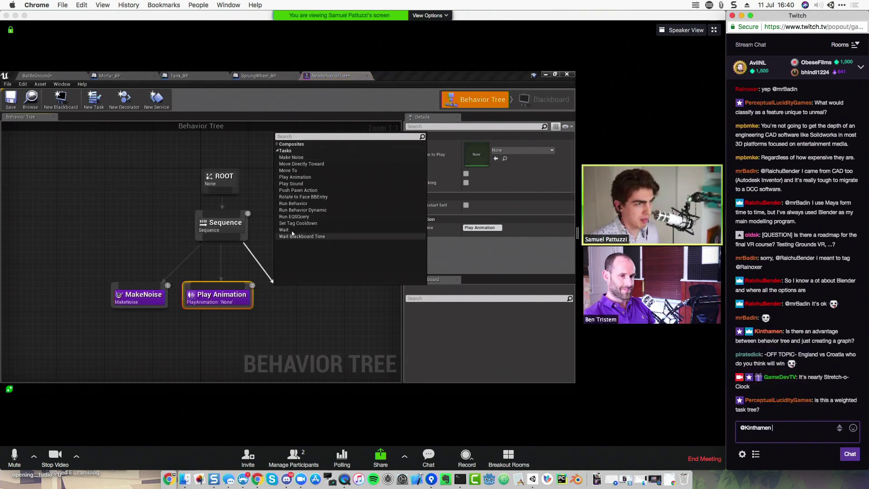
text(what)
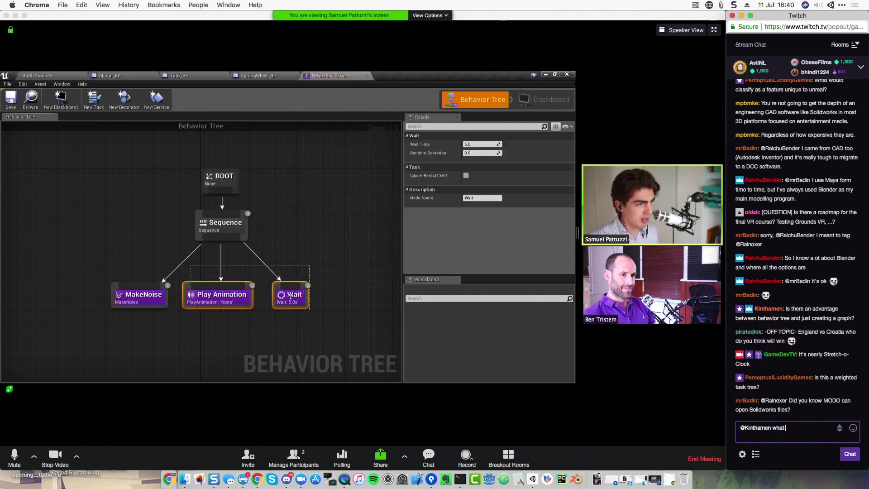
text( sort of)
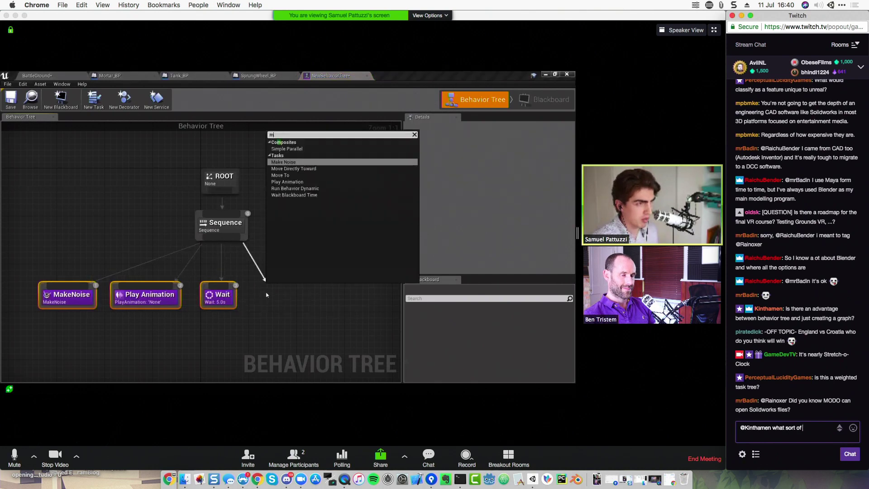
text( tas)
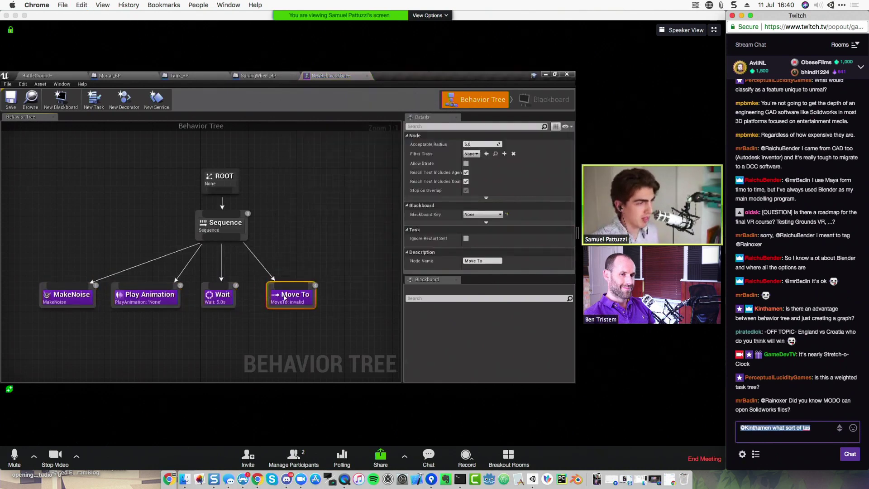
key(Return)
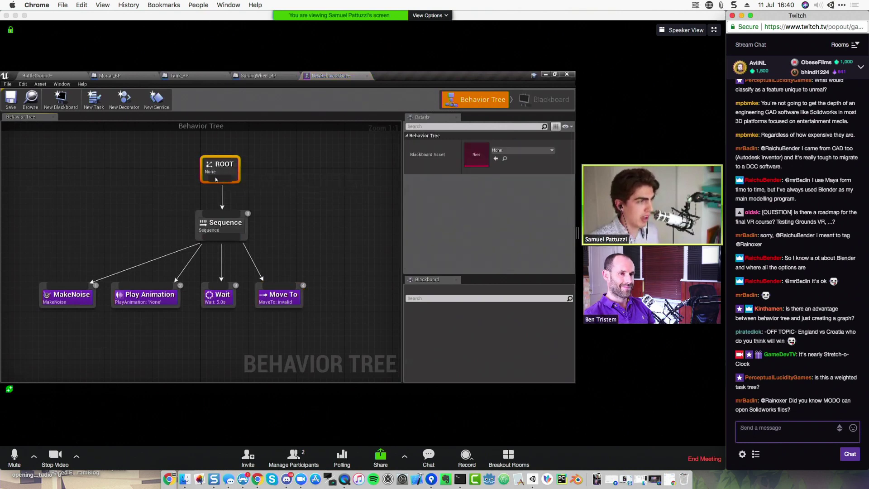
text(@)
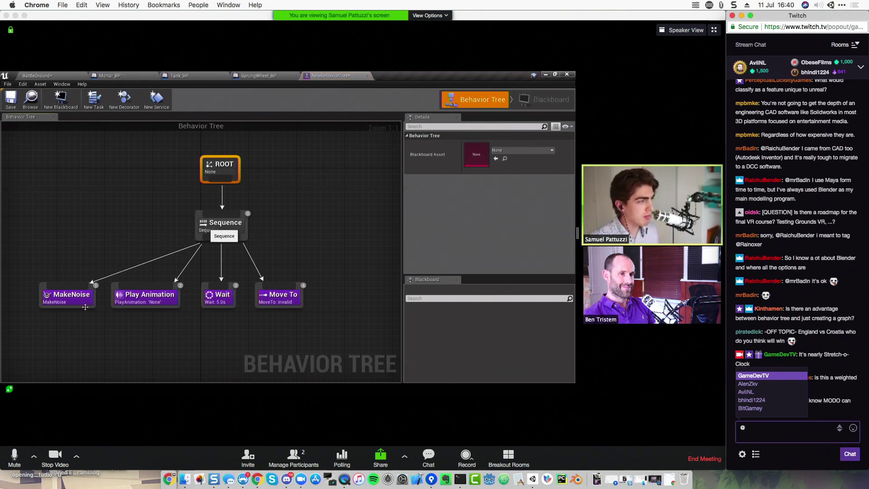
text(Kinthamen what sort of graph)
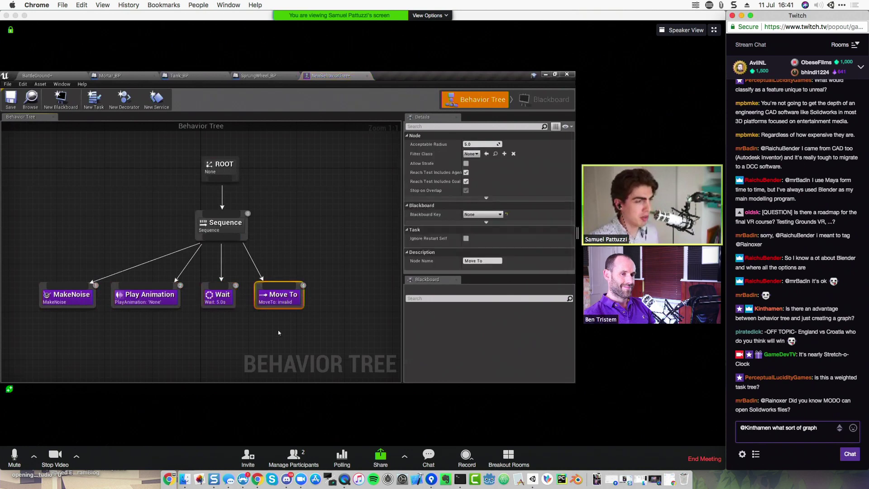
text(?)
Step: Post the chat reply, move the Sequence node lower and pan until ROOT is fully visible
key(Return)
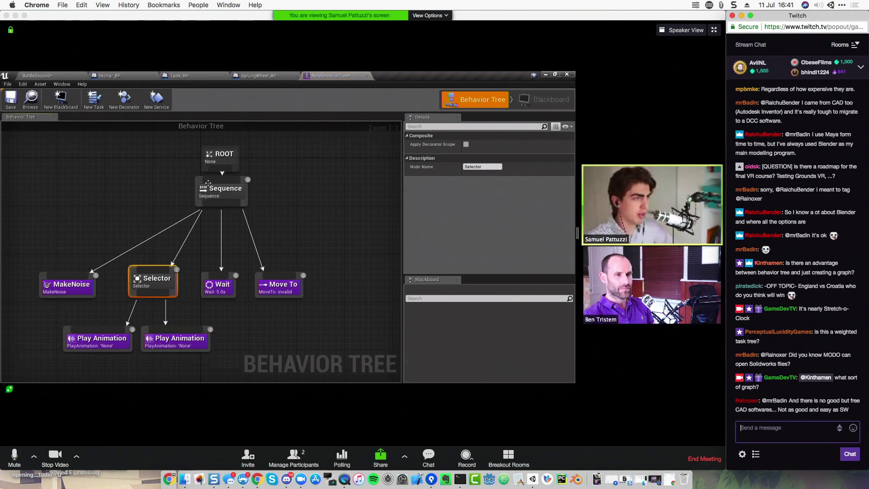
drag(214, 199, 208, 223)
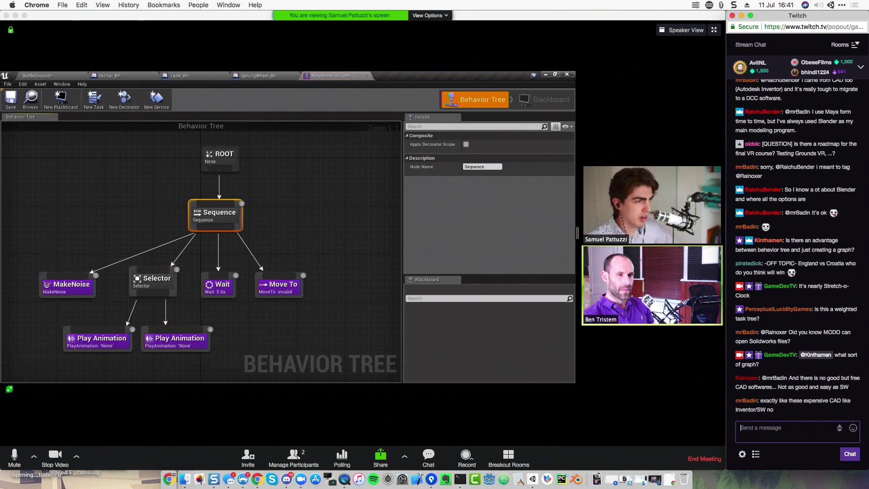
click(286, 248)
right_drag(285, 247, 298, 223)
click(247, 199)
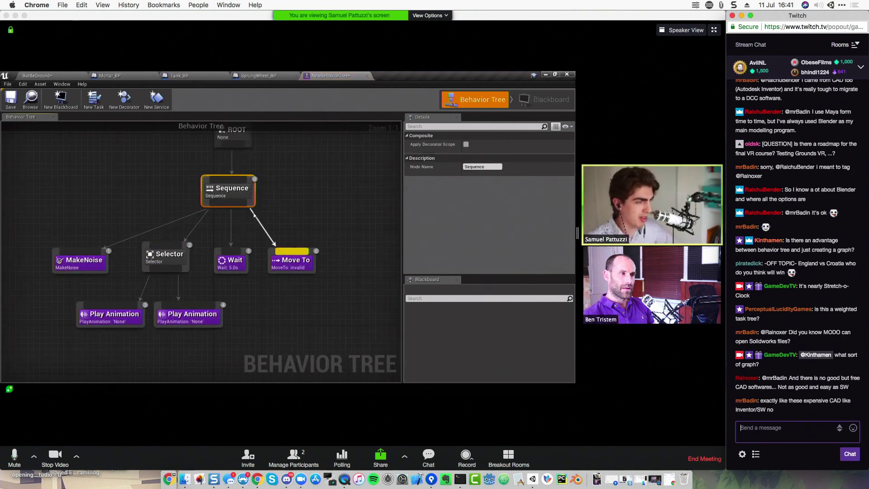
right_drag(297, 203, 299, 236)
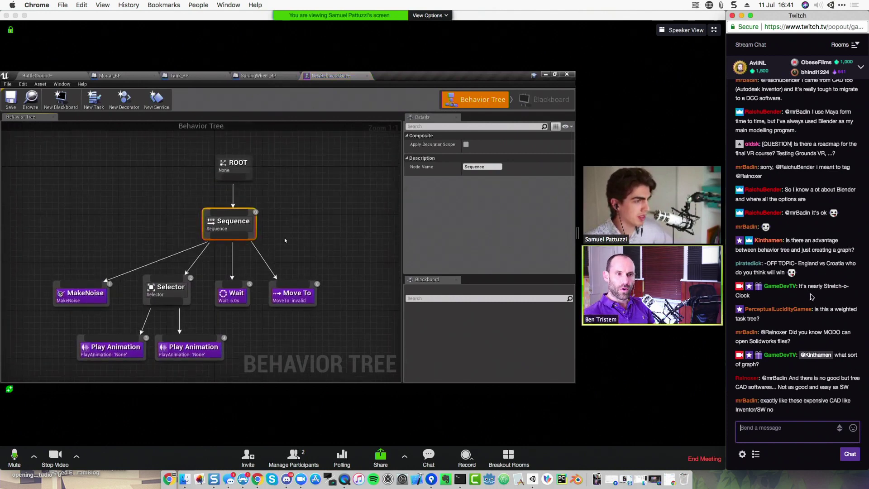
mouse_move(284, 238)
right_down()
mouse_move(278, 217)
mouse_move(292, 239)
right_up()
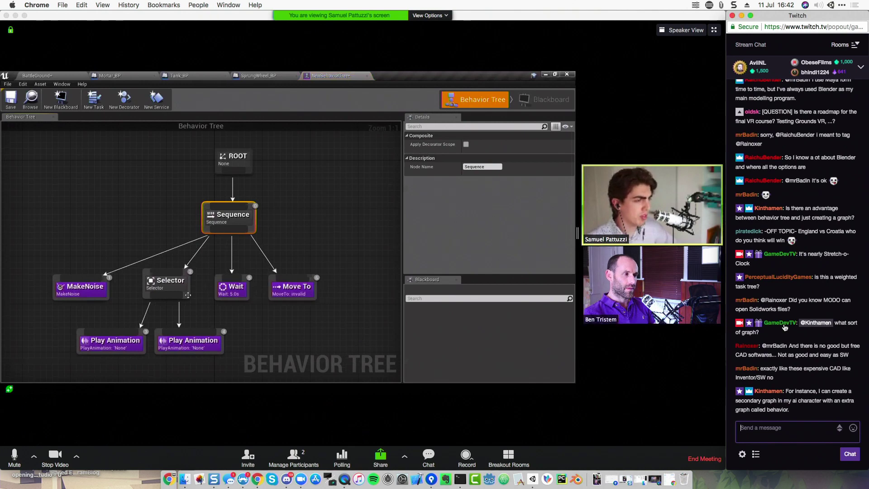
Step: Nudge the Selector and second Play Animation nodes, then marquee-select the whole Sequence subtree
drag(178, 281, 172, 287)
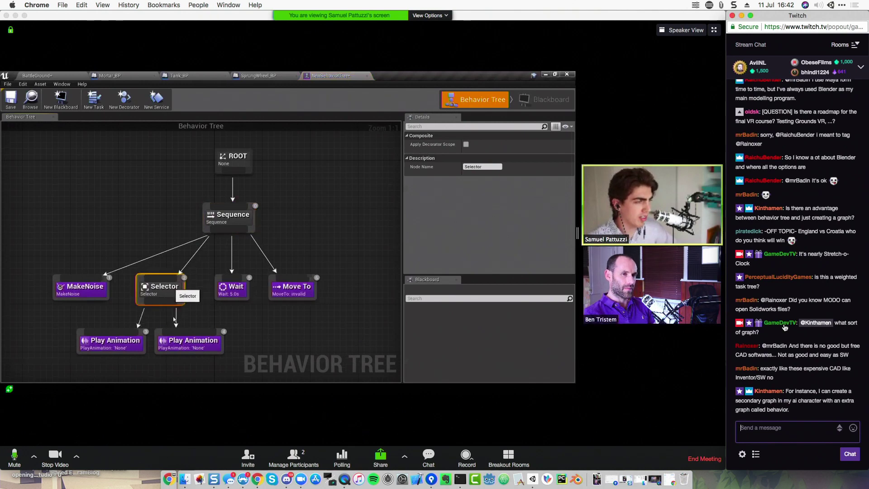
drag(185, 340, 197, 341)
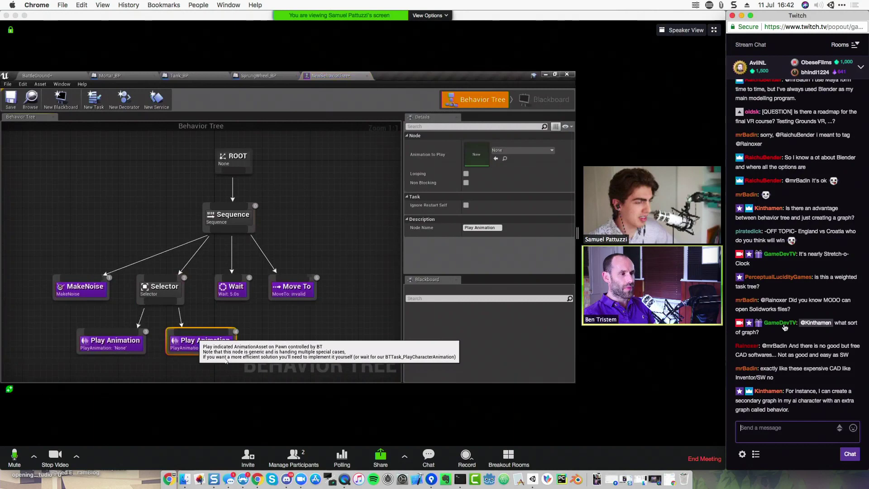
click(159, 302)
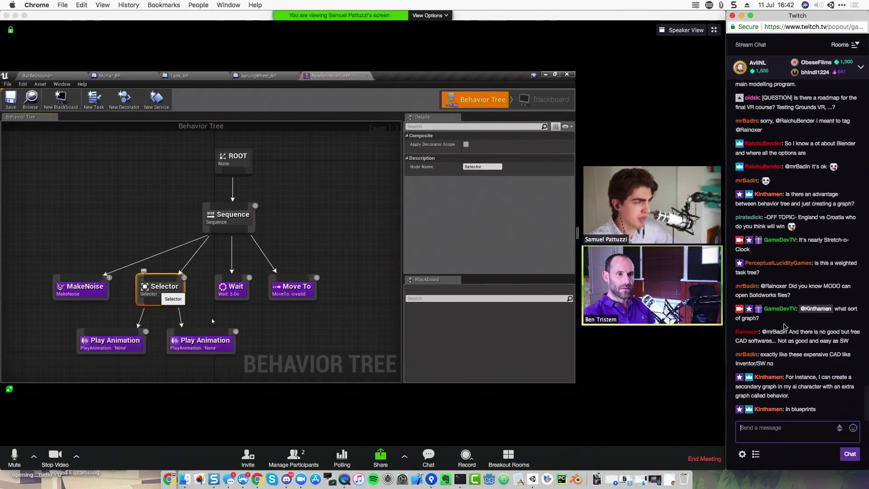
drag(62, 230, 319, 357)
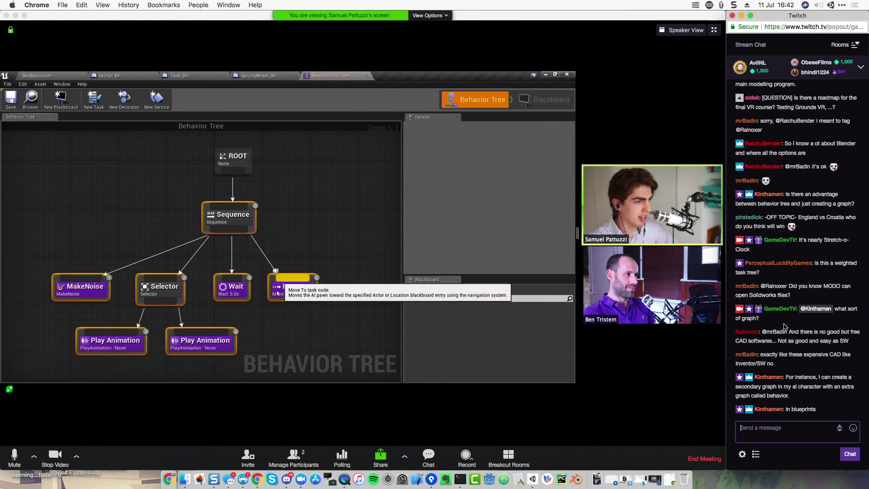
right_click(278, 293)
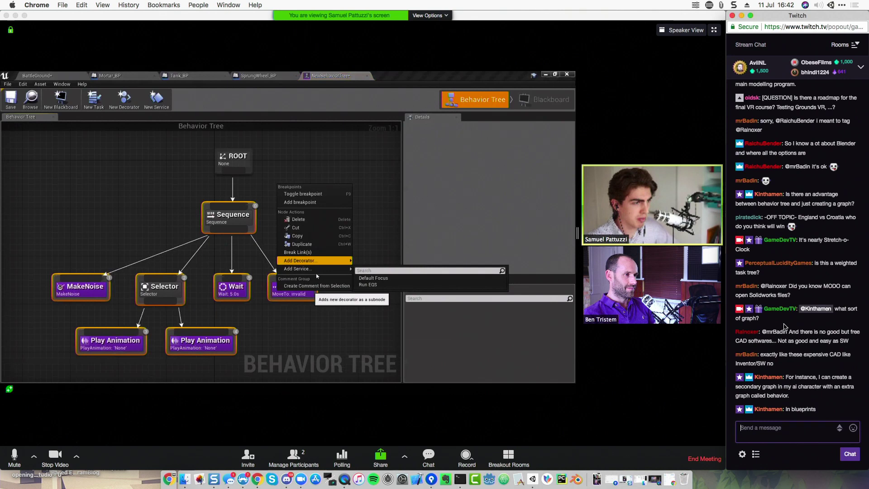
mouse_move(306, 261)
drag(272, 211, 112, 348)
click(329, 262)
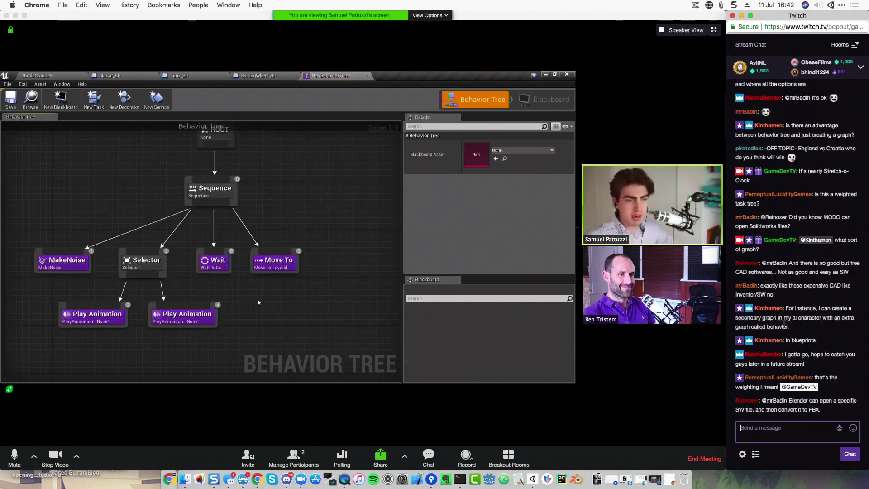
Step: Switch to Windows Task View with Win+Tab to show desktop 3's open windows
click(789, 450)
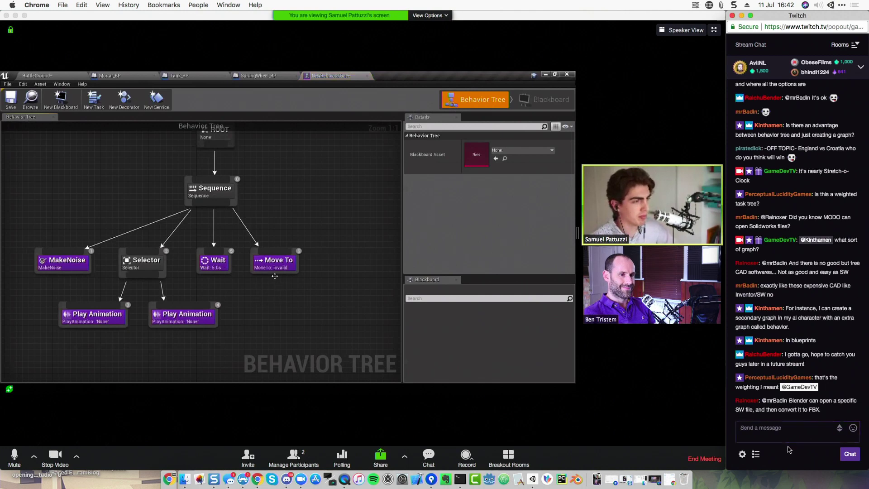
click(785, 434)
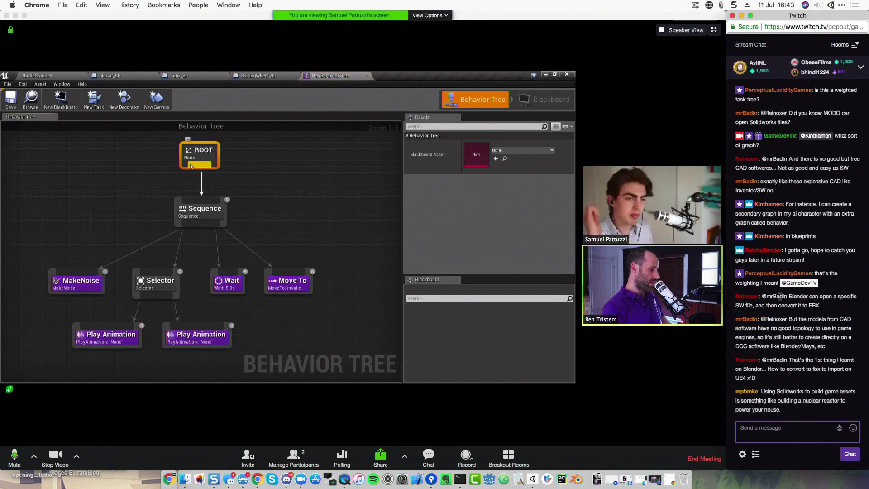
key(super+Tab)
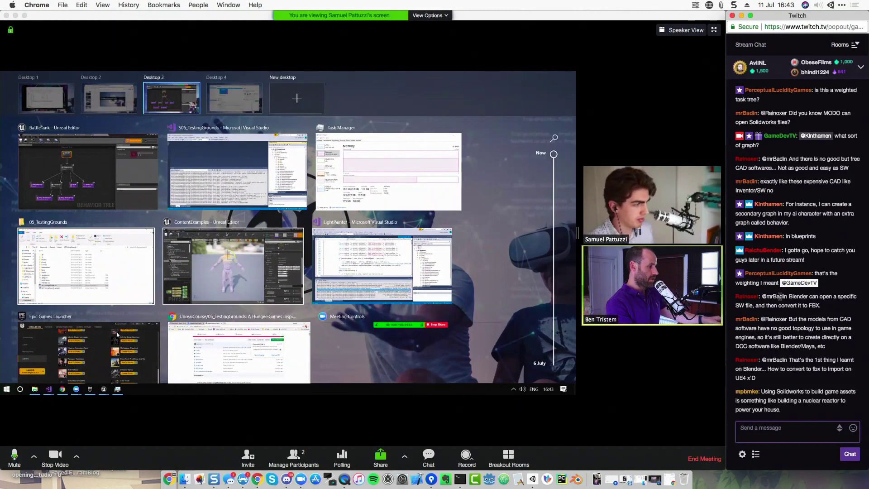
Step: Bring the BattleTank Unreal Editor window back to the front from Task View
click(95, 194)
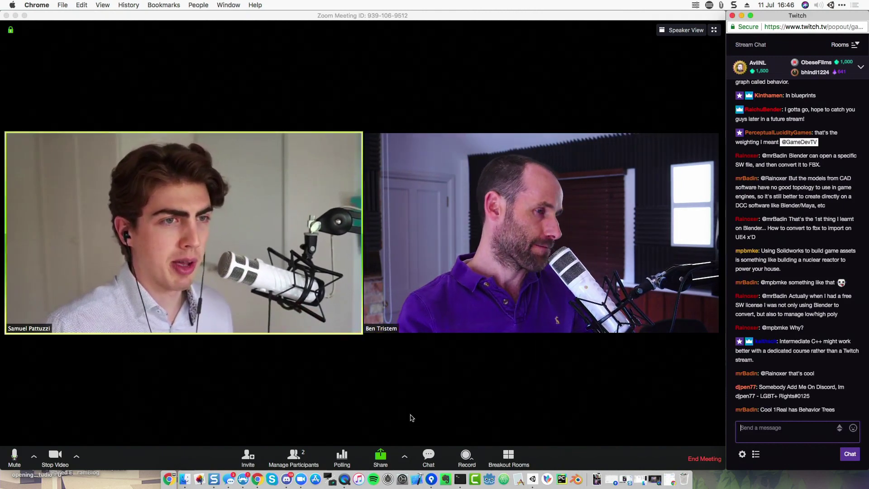
click(795, 277)
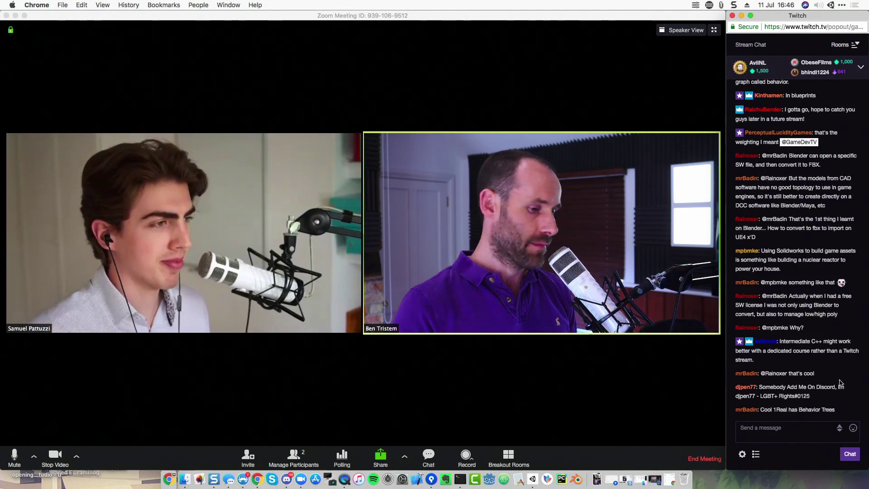
click(451, 370)
click(840, 215)
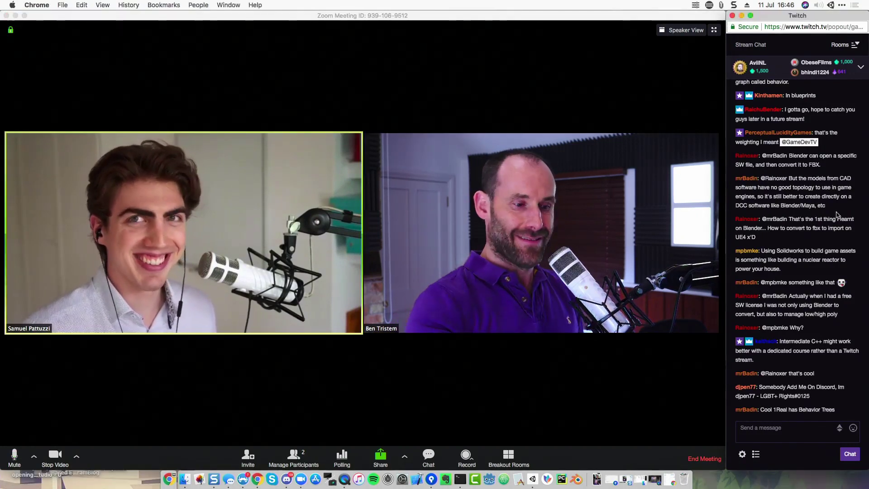